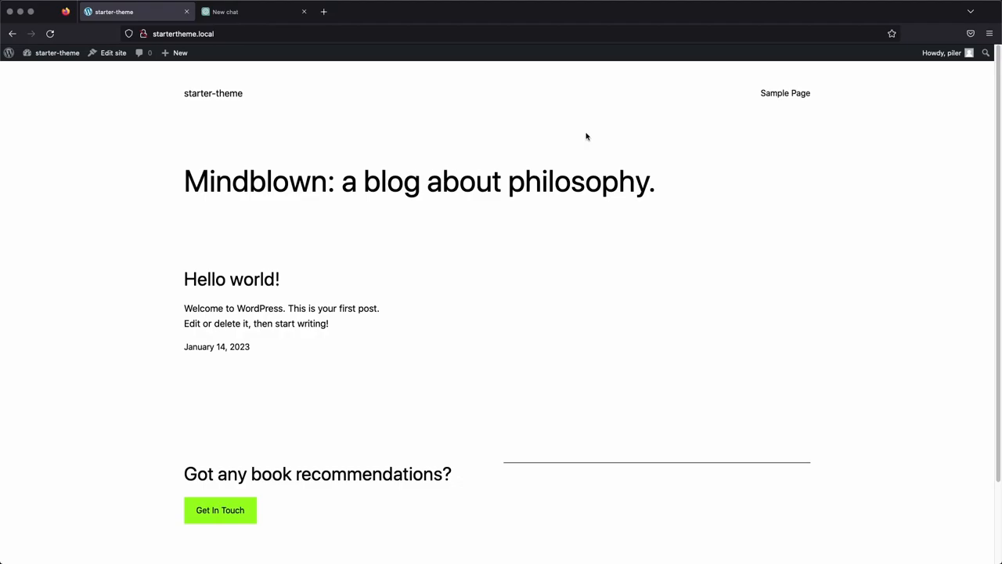
scroll(586, 136, down, 3)
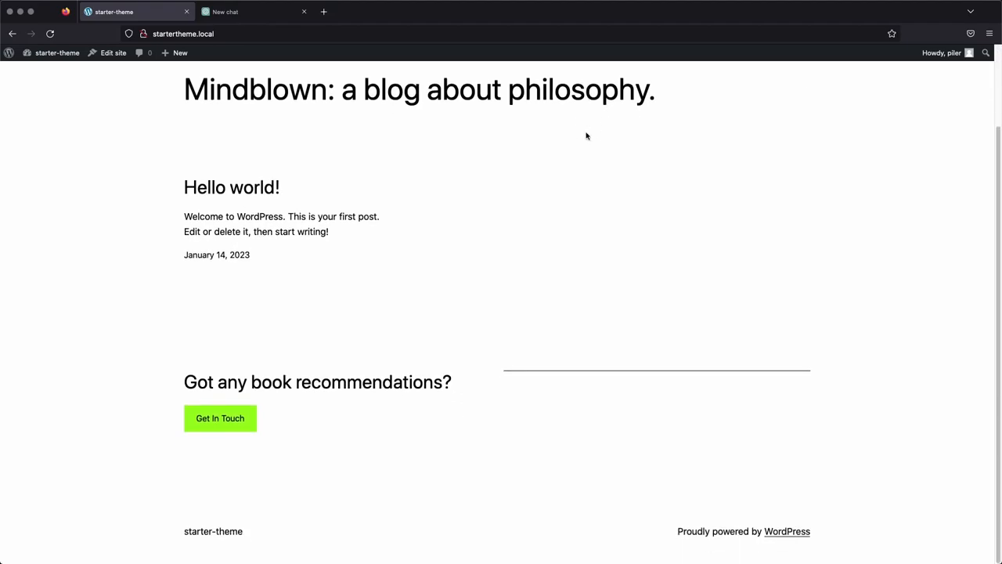
scroll(587, 136, up, 3)
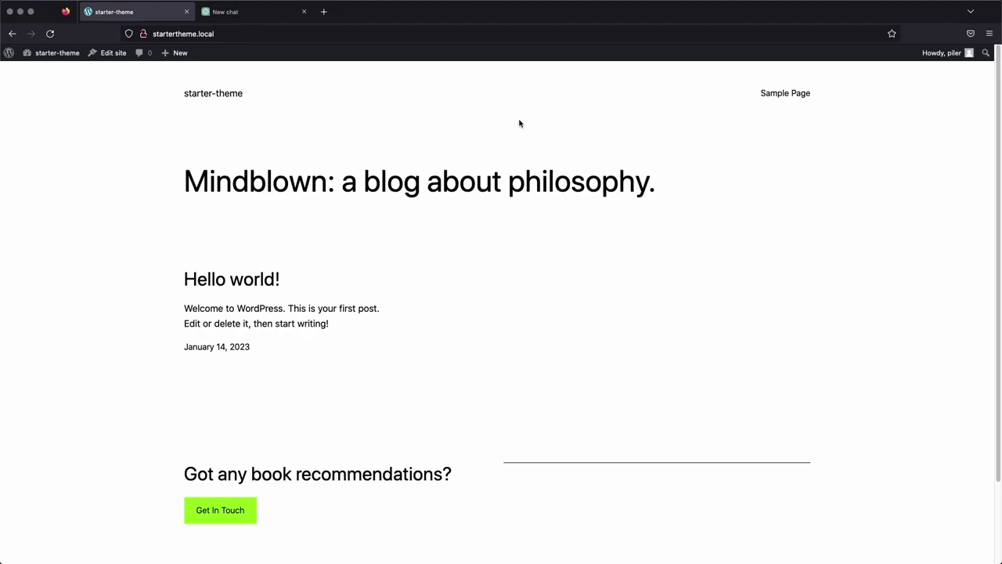
Send ChatGPT the request for barebones code for all required WordPress theme files.
key(ctrl+Tab)
text(Can)
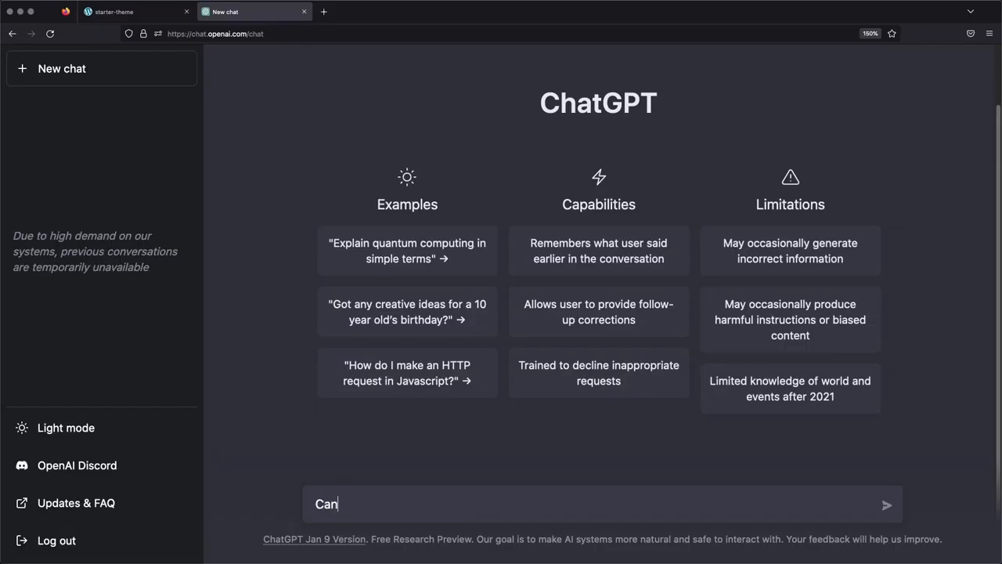
text( you provide bare)
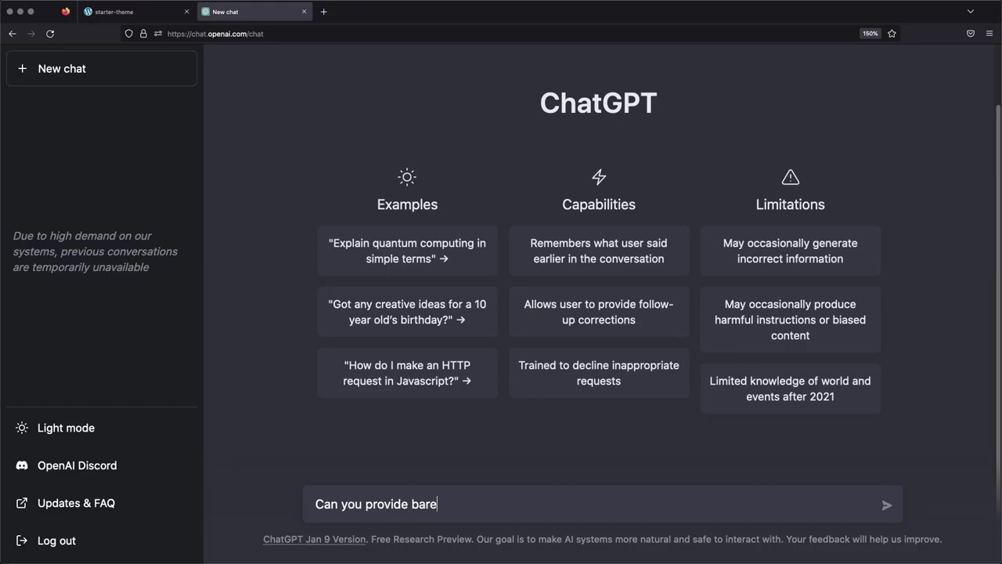
text(bones code for )
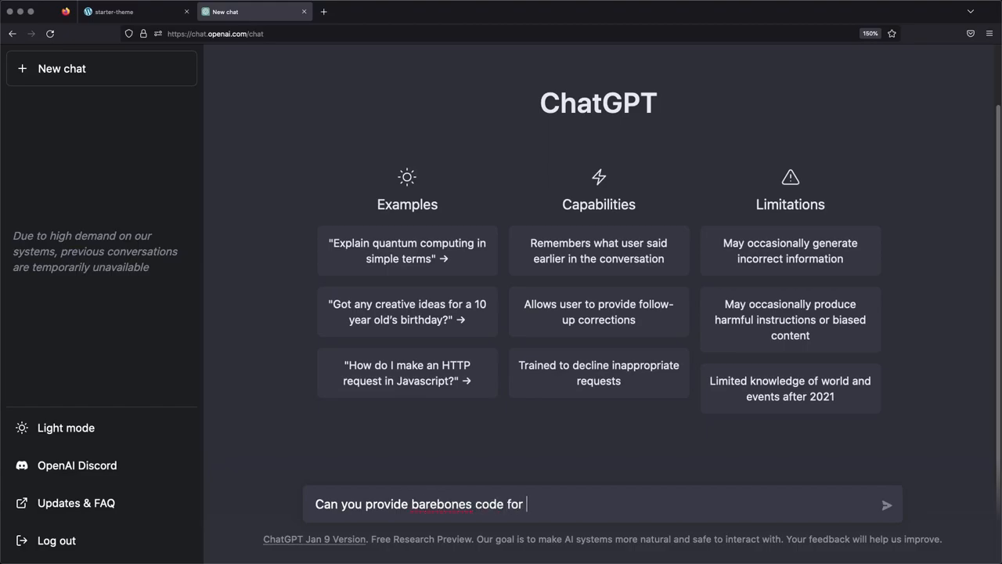
text(all r)
text(equired files )
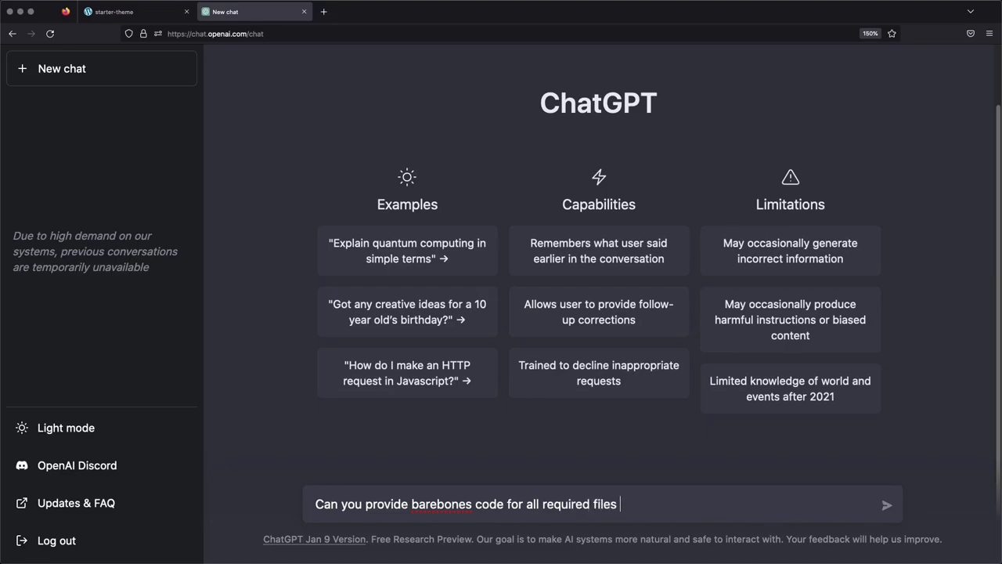
text(in a wordp)
text(ress theme)
key(Return)
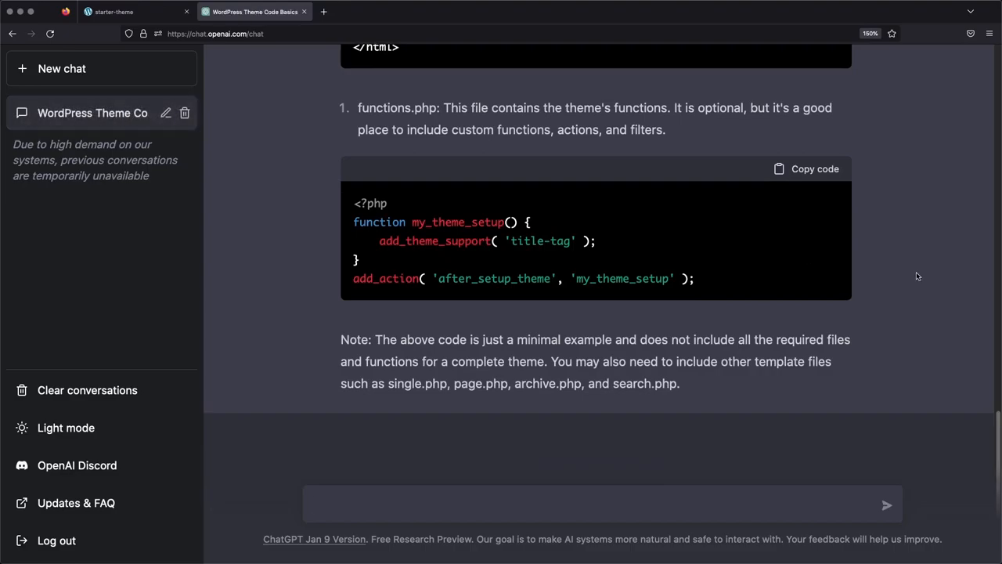
scroll(916, 276, up, 3)
scroll(916, 275, up, 1)
scroll(917, 272, up, 3)
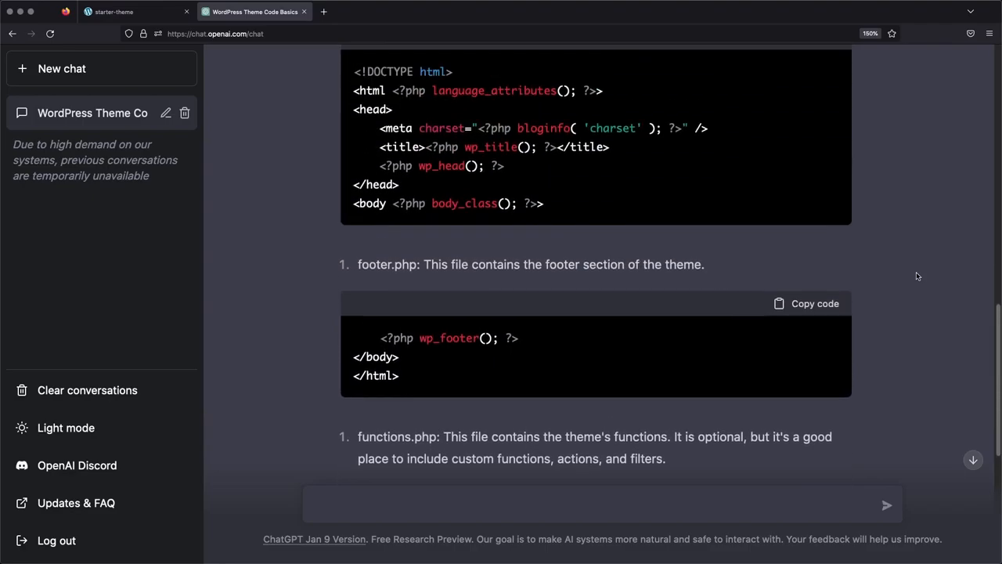
scroll(916, 272, down, 3)
scroll(916, 271, up, 2)
scroll(916, 275, up, 3)
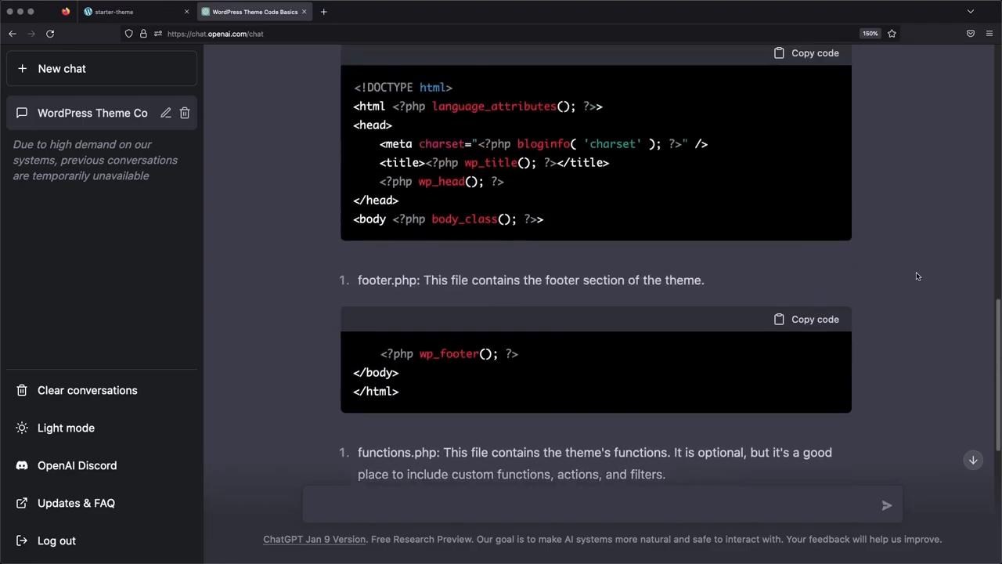
scroll(916, 275, up, 3)
scroll(916, 276, up, 3)
scroll(916, 275, up, 3)
scroll(917, 276, up, 3)
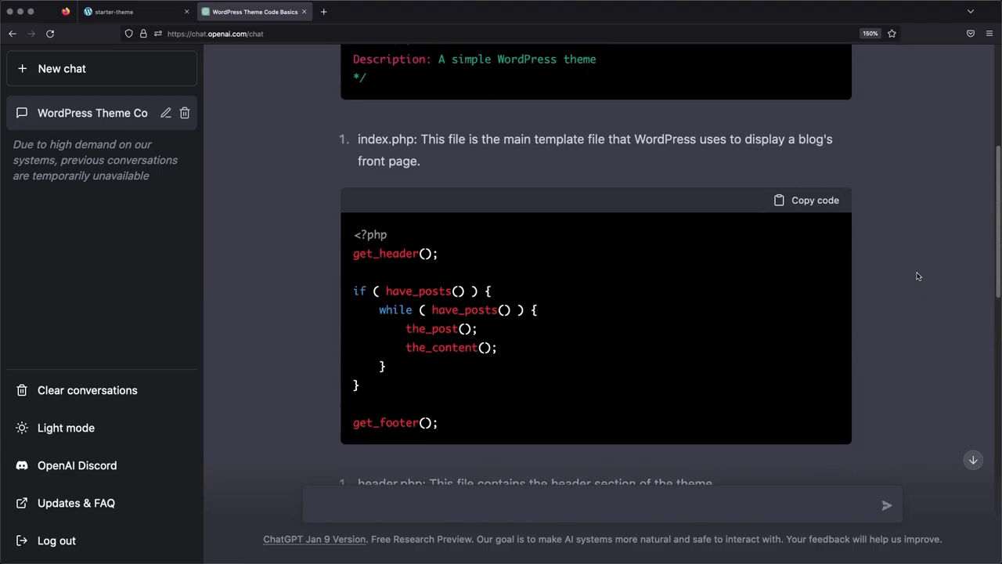
scroll(918, 275, up, 2)
scroll(918, 276, up, 3)
scroll(917, 276, up, 2)
scroll(918, 276, up, 2)
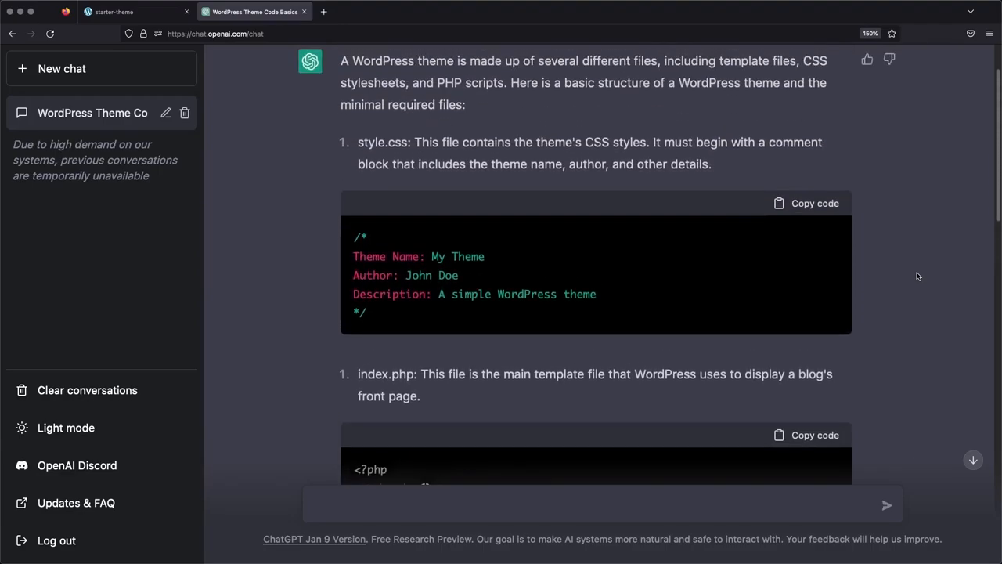
scroll(917, 275, down, 5)
scroll(918, 276, down, 2)
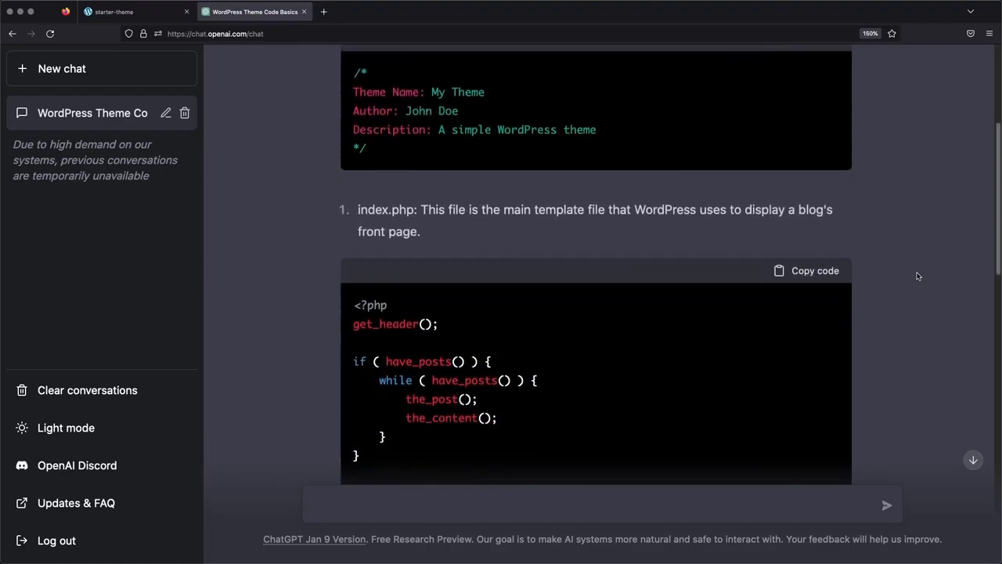
scroll(917, 276, down, 1)
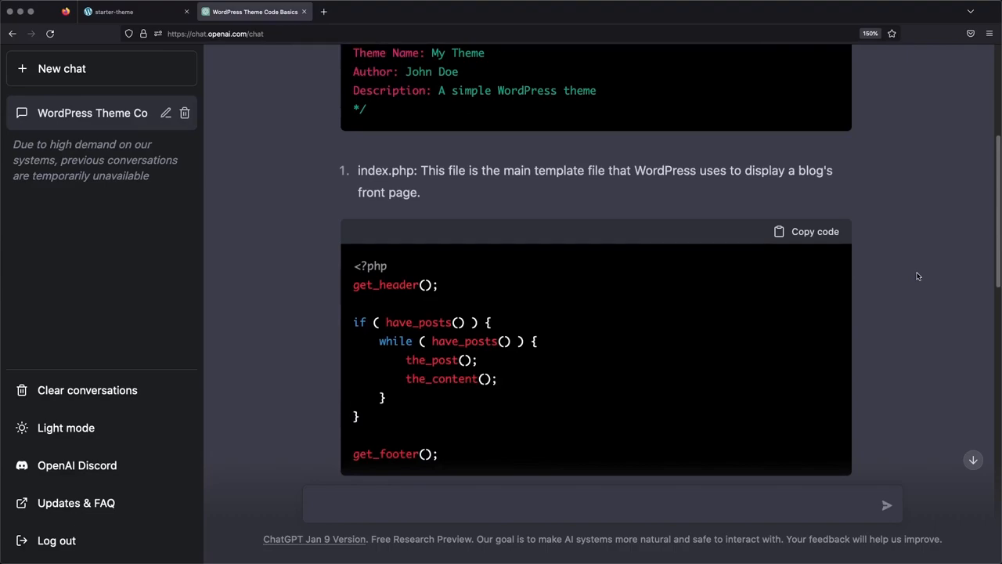
scroll(918, 276, down, 2)
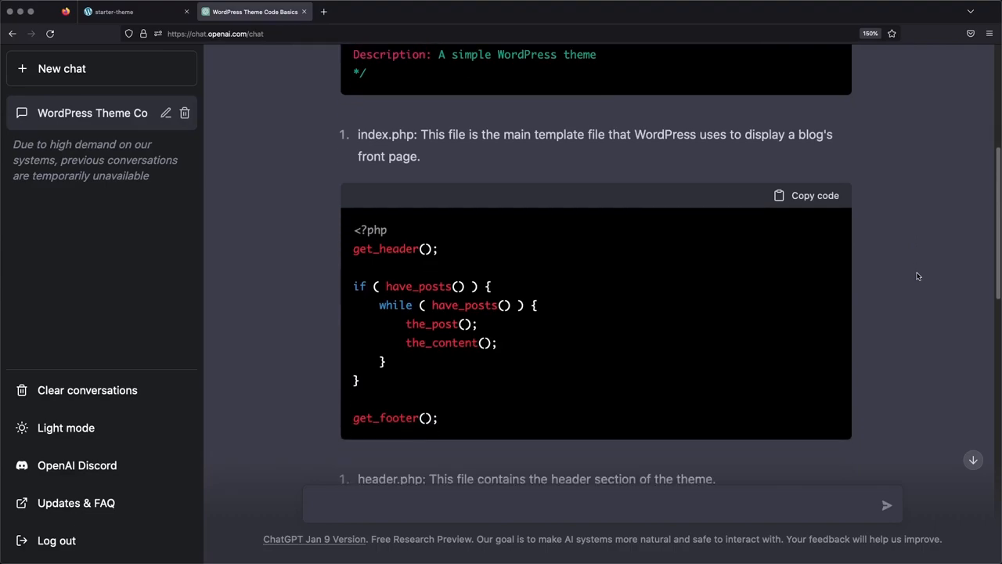
scroll(917, 275, down, 1)
scroll(917, 275, down, 1)
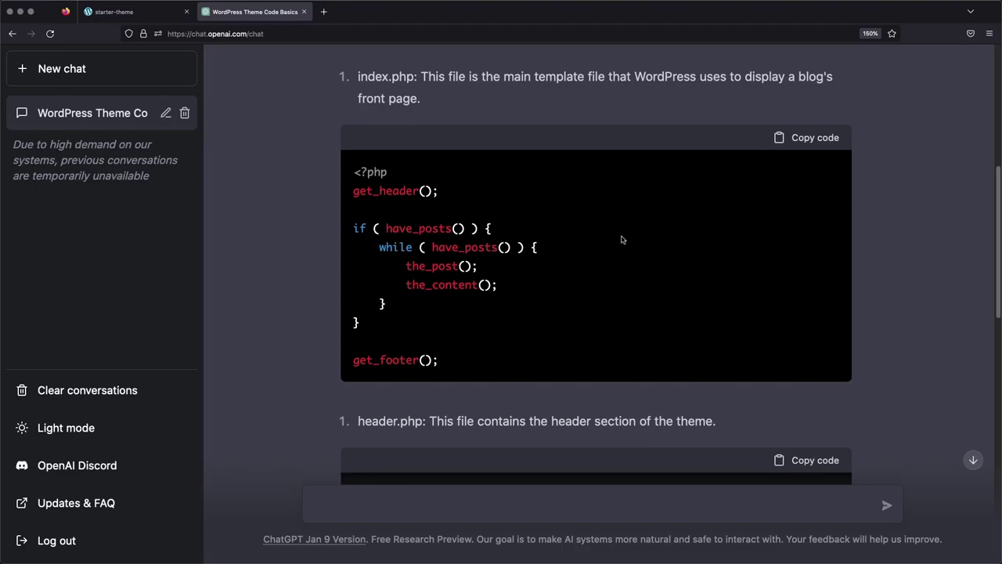
scroll(912, 169, down, 4)
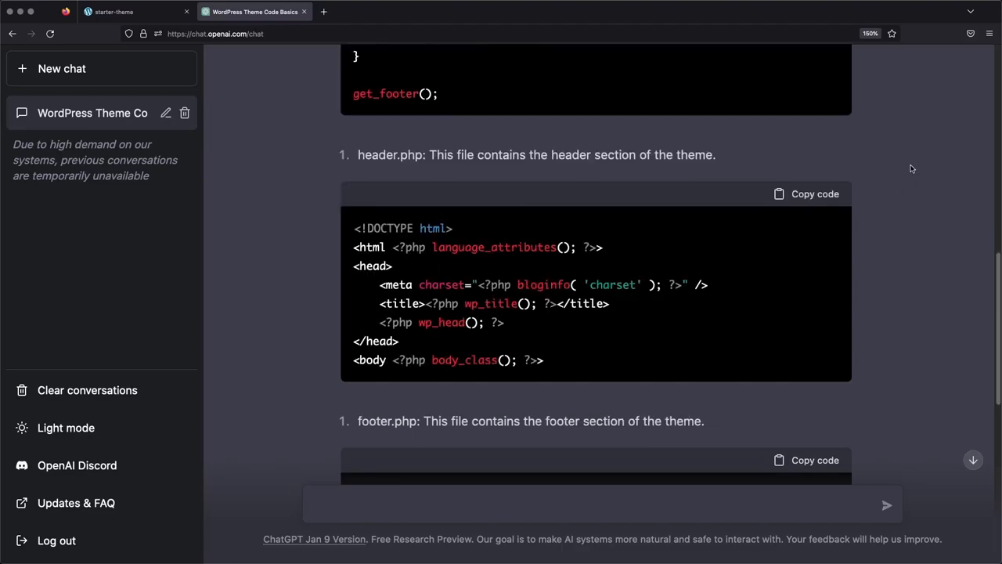
scroll(911, 169, down, 1)
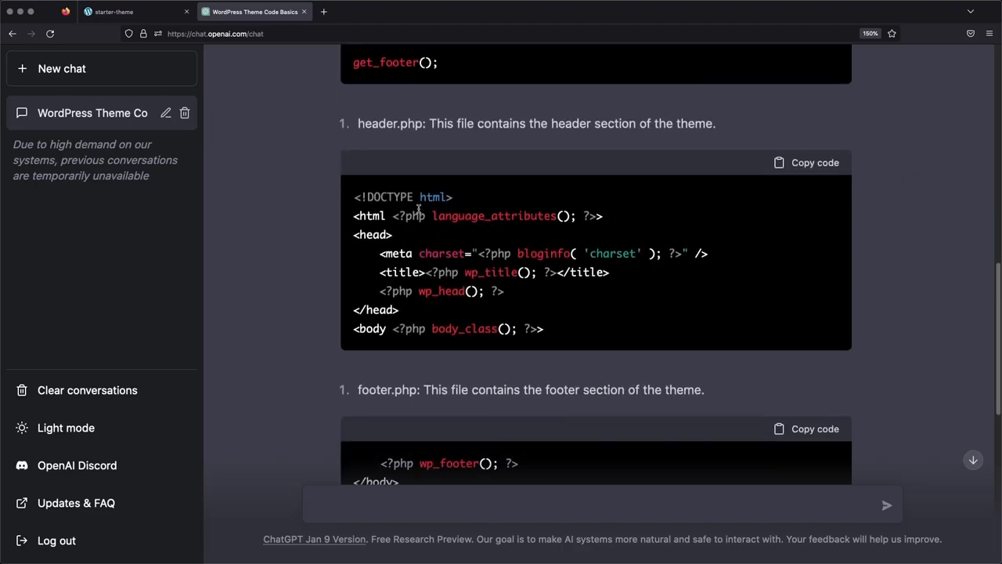
double_click(480, 328)
click(495, 315)
scroll(913, 153, down, 3)
scroll(913, 154, down, 2)
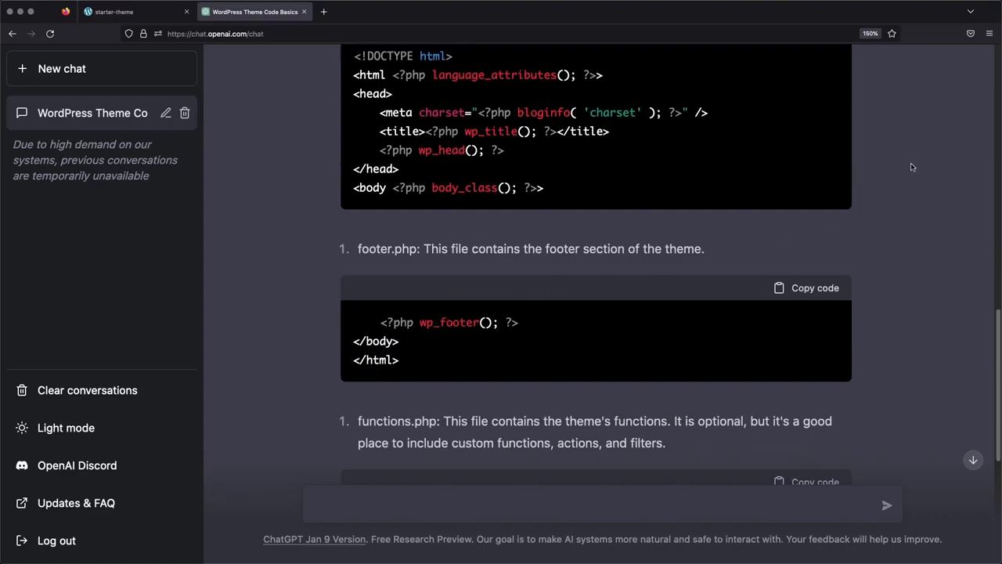
scroll(913, 167, down, 3)
scroll(913, 166, down, 3)
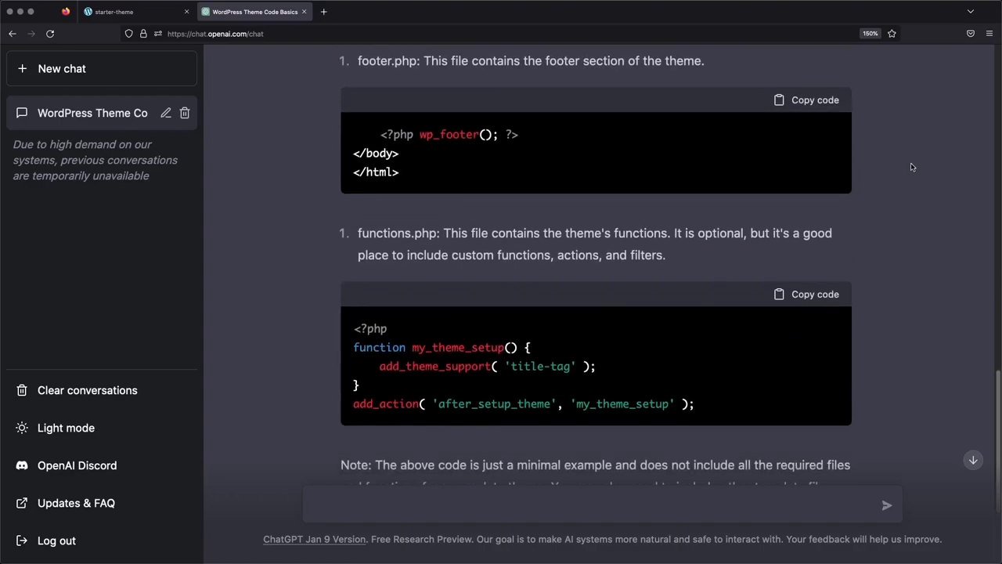
scroll(913, 167, down, 2)
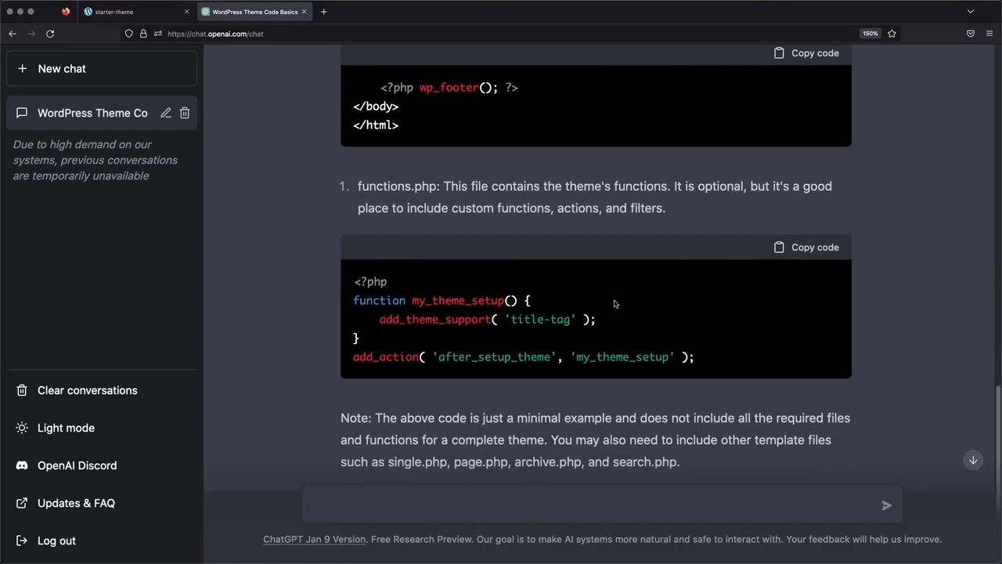
scroll(619, 306, down, 1)
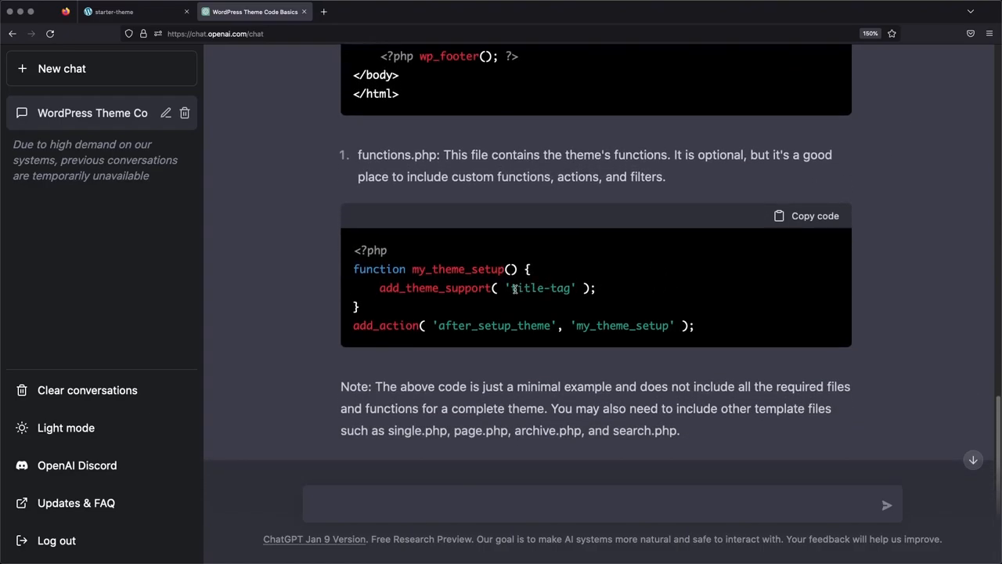
scroll(685, 267, down, 1)
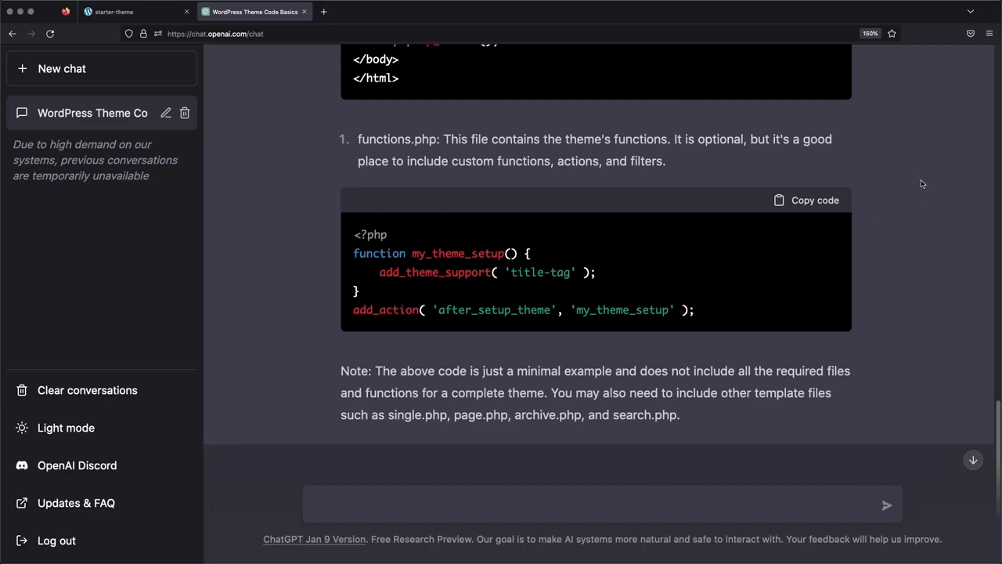
scroll(921, 184, down, 1)
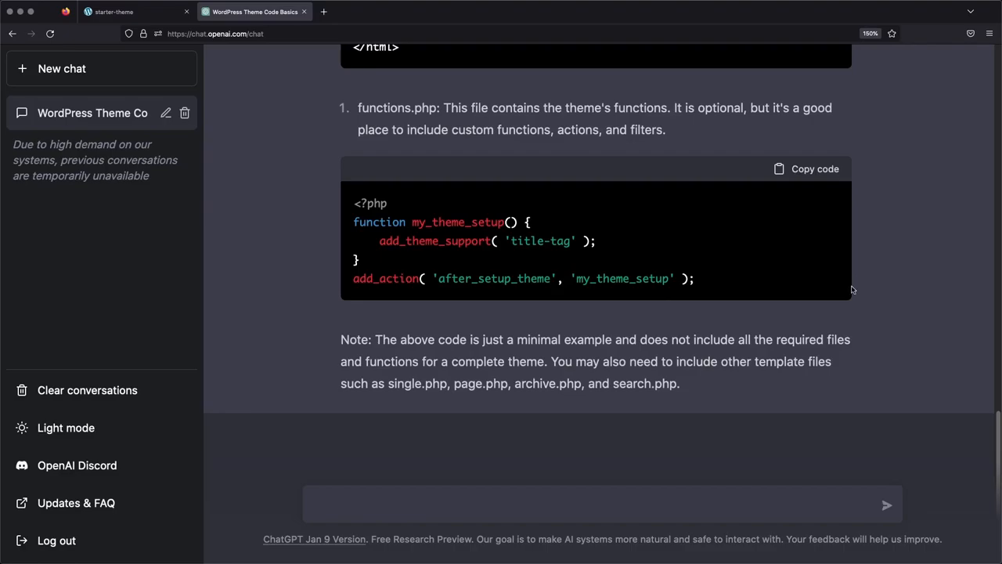
Create empty style.css, header.php and footer.php files in the starter-theme folder.
key(ctrl+Right)
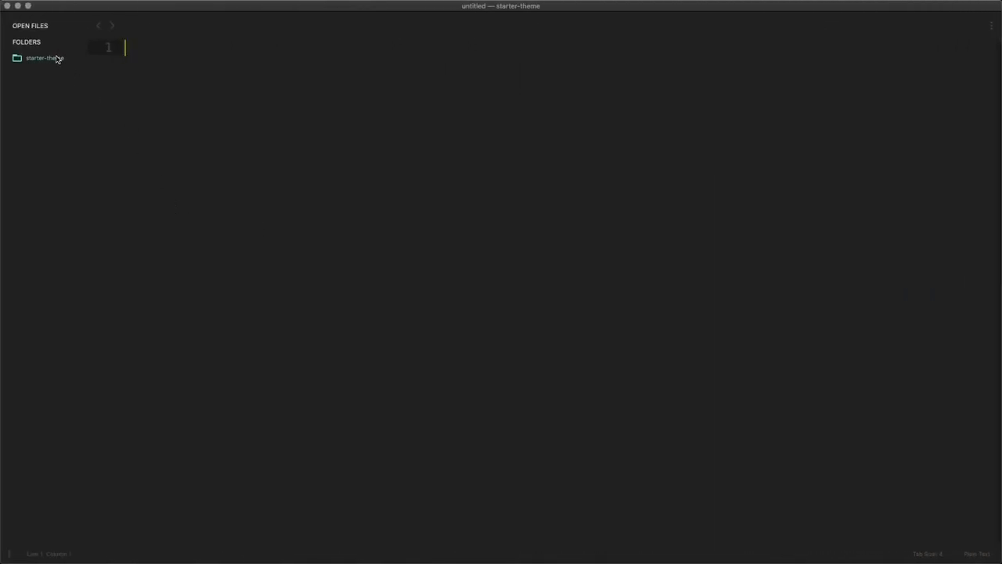
right_click(58, 56)
click(71, 61)
text(style)
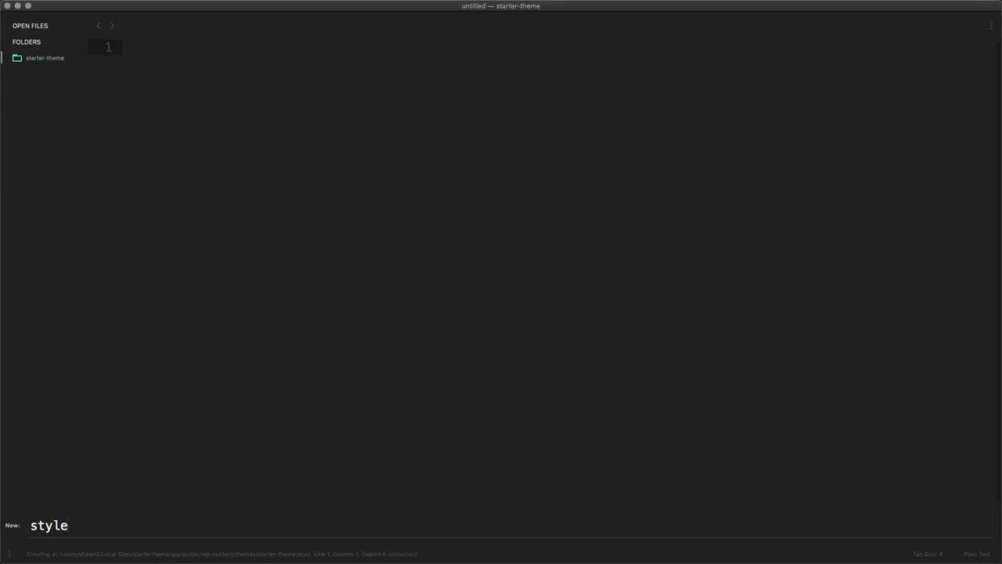
text(.css)
key(Return)
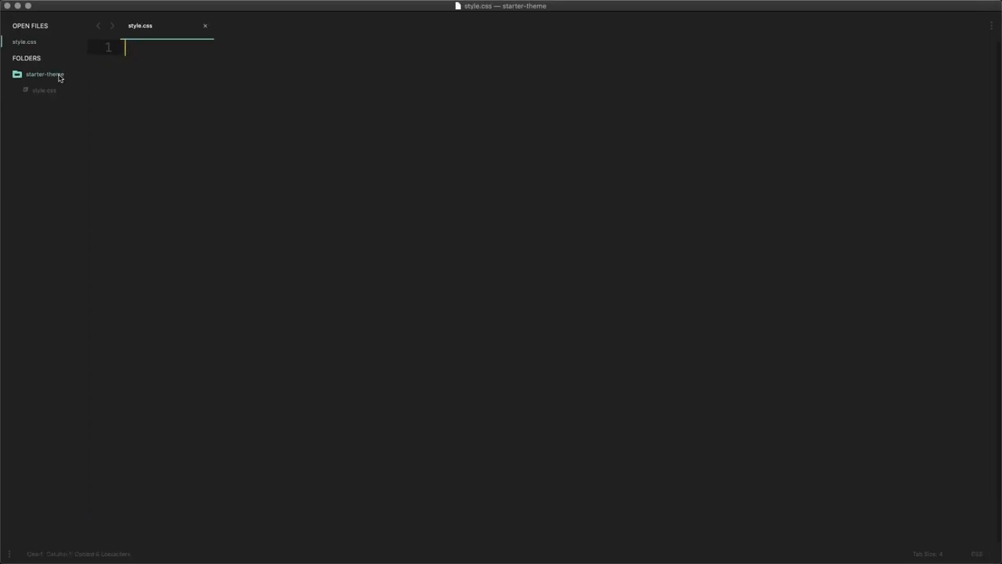
right_click(59, 78)
click(70, 82)
text(he)
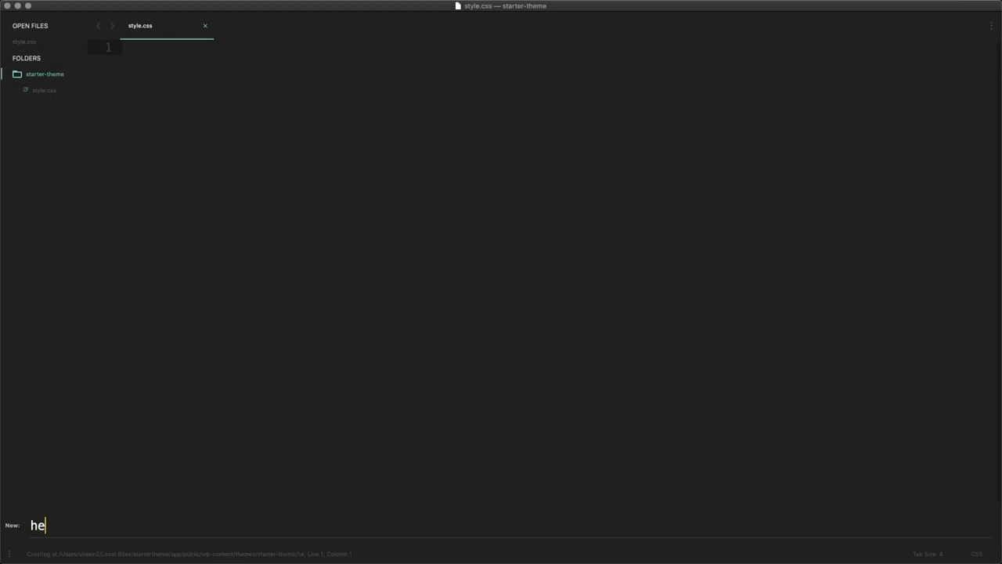
text(ader.php)
key(Return)
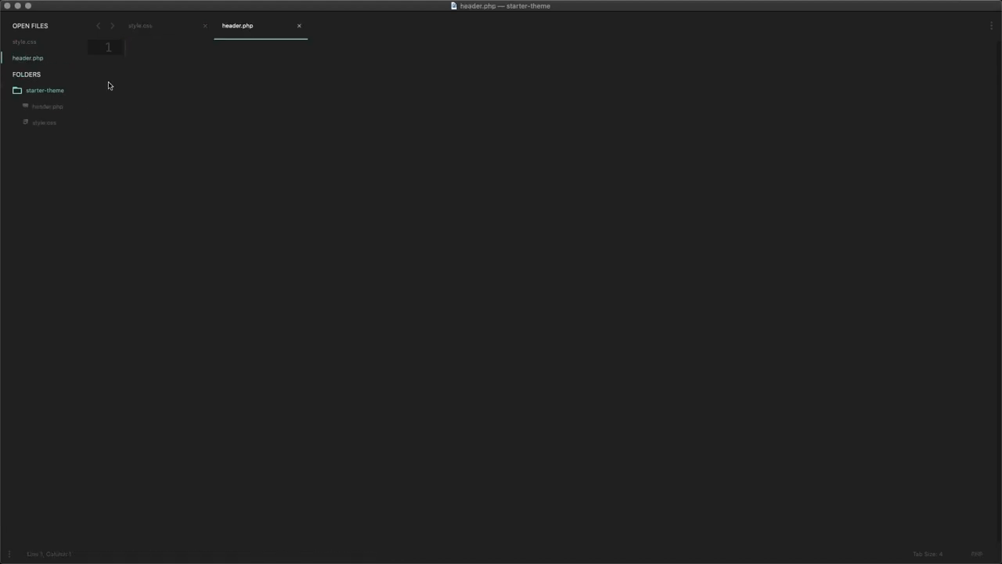
right_click(52, 94)
click(125, 97)
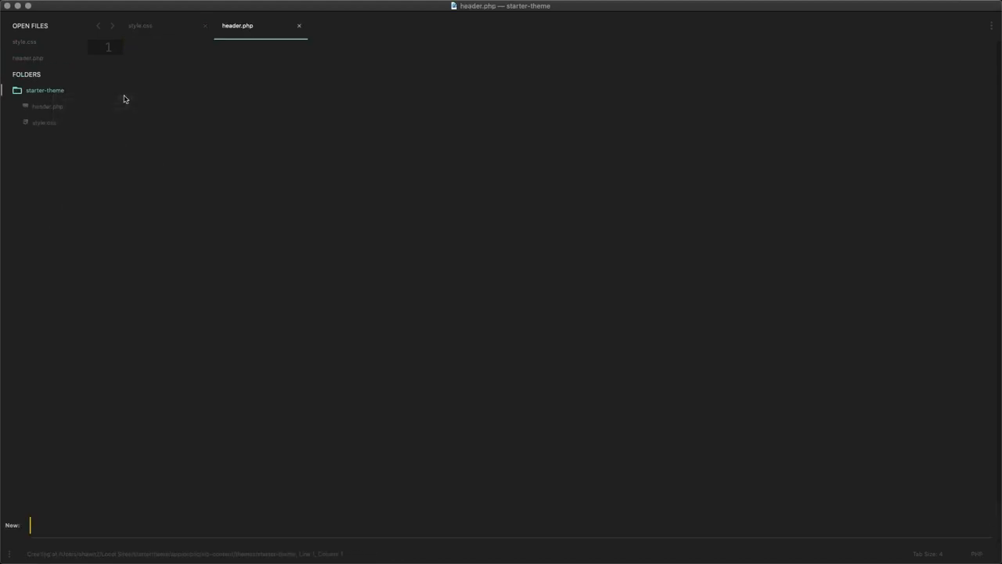
text(footer.)
text(php)
key(Return)
Create empty functions.php and index.php files in the starter-theme folder.
right_click(51, 104)
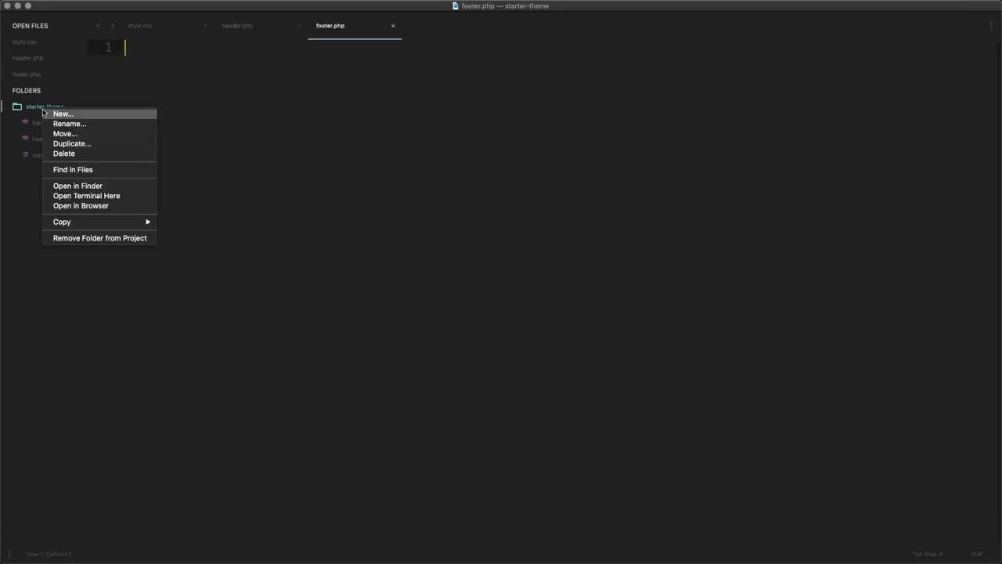
click(63, 113)
text(functions)
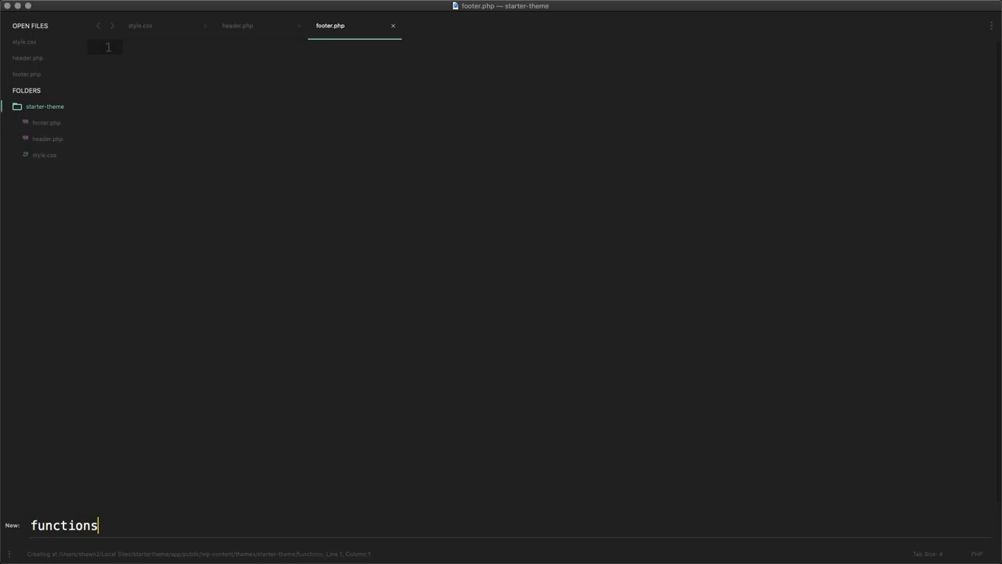
text(.php)
key(Return)
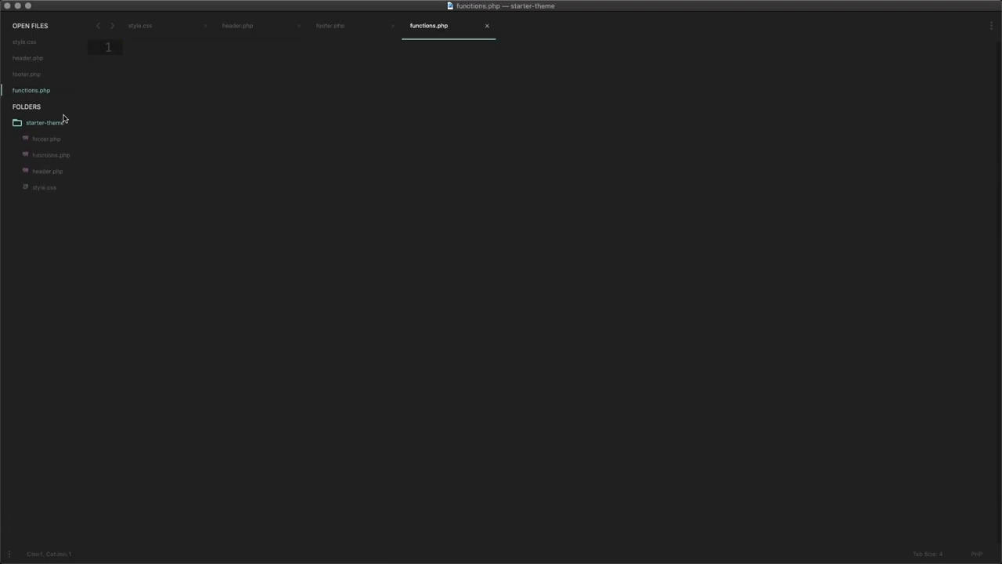
right_click(57, 122)
click(76, 130)
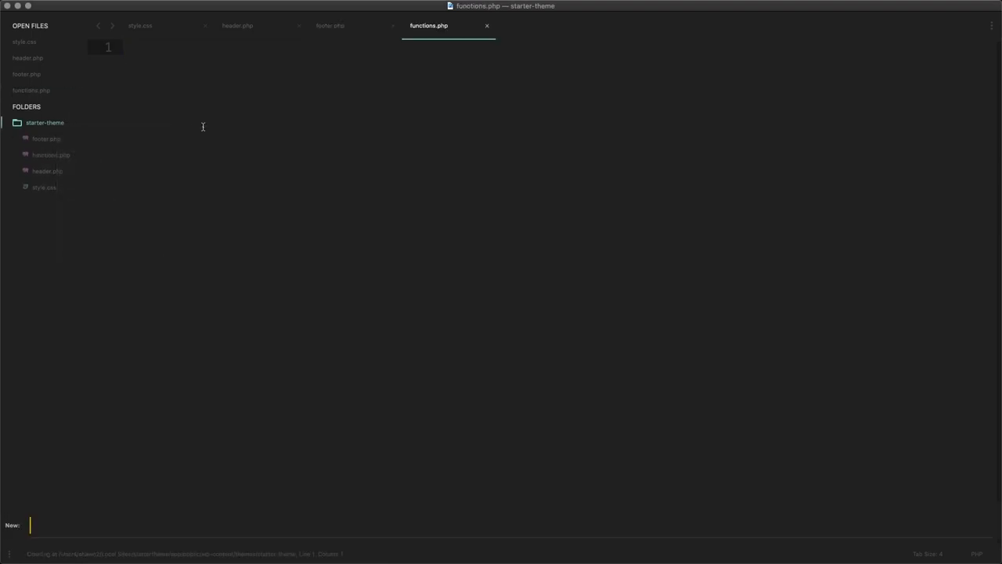
text(index.php)
key(Return)
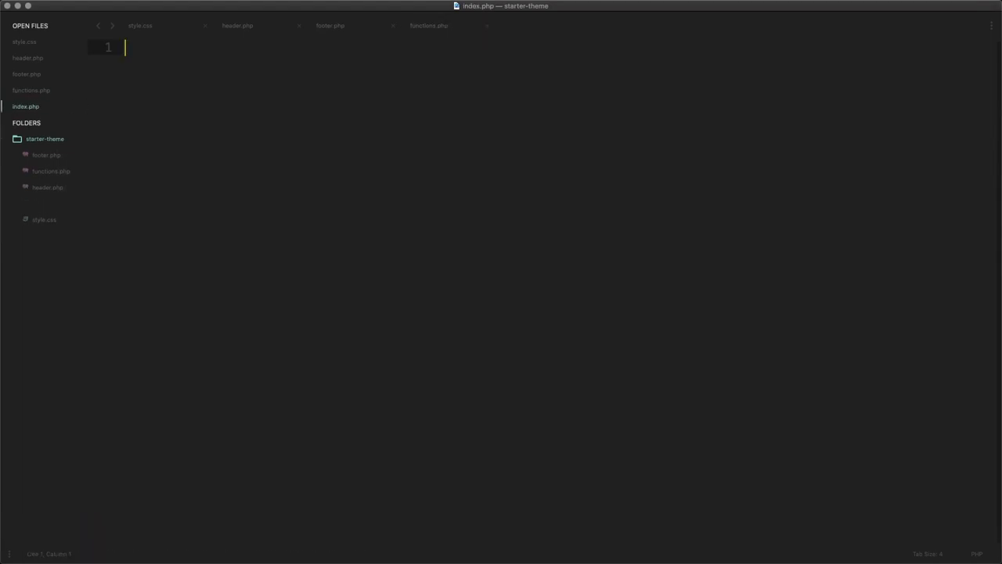
Paste ChatGPT's functions.php code into functions.php and save it.
key(super+Tab)
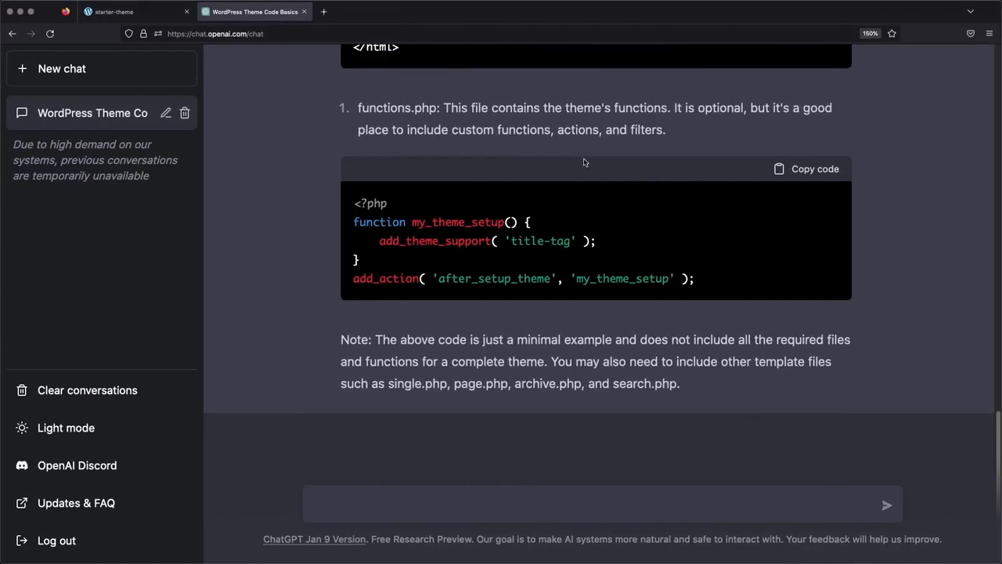
click(809, 171)
key(super+Tab)
key(super+alt+Left)
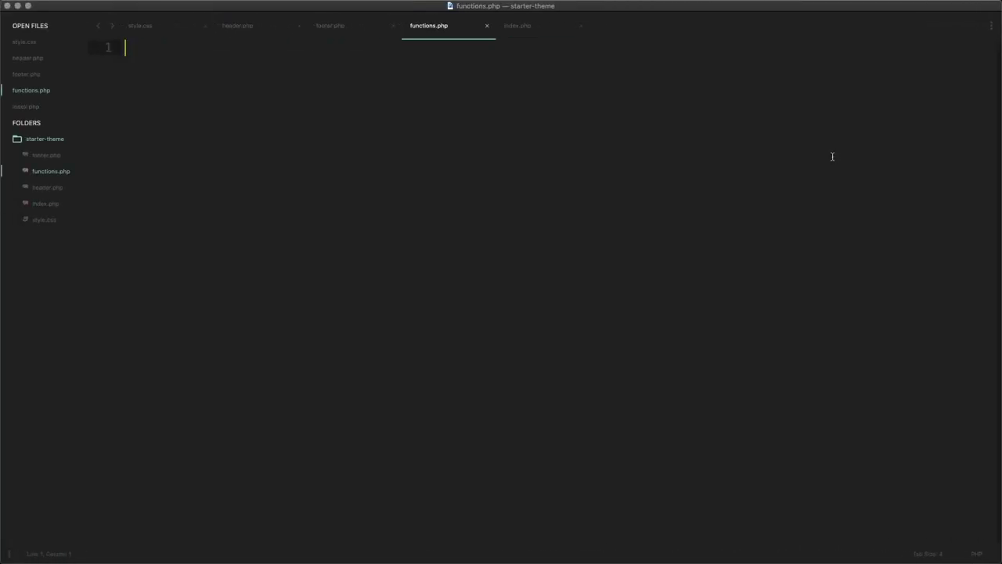
key(super+v)
key(super+s)
Paste ChatGPT's footer.php code into footer.php and save it.
key(super+Tab)
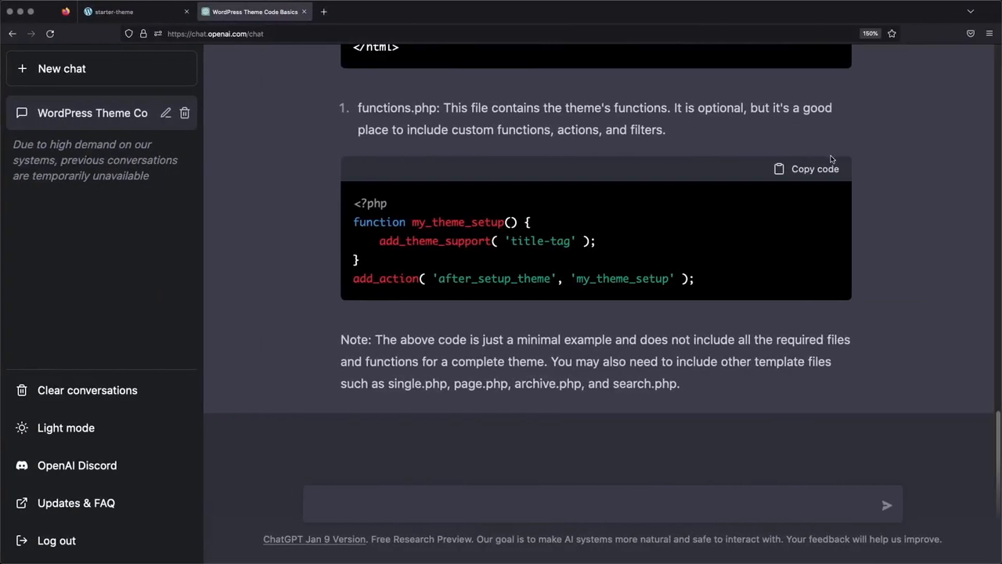
scroll(832, 157, up, 5)
click(808, 240)
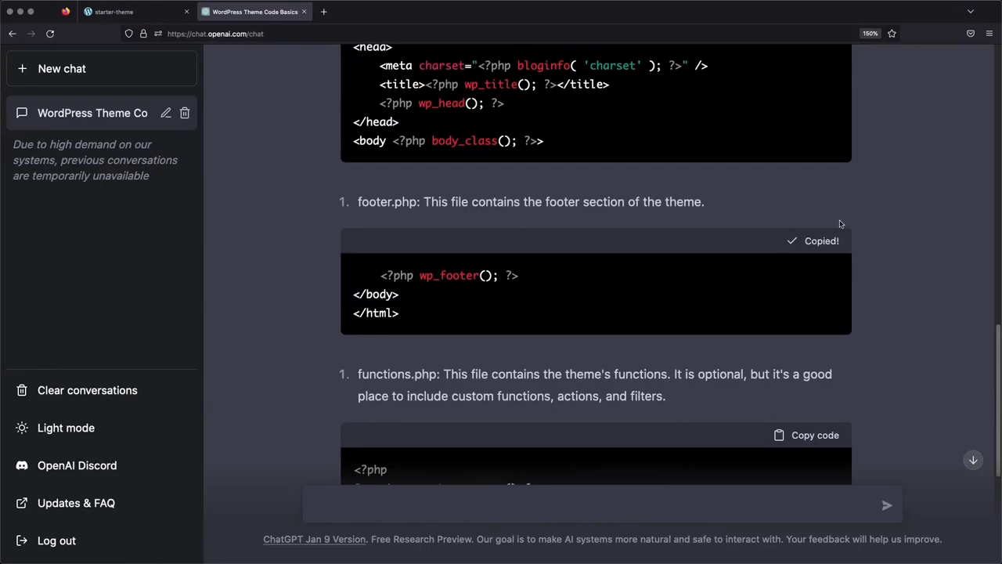
key(super+Tab)
key(super+alt+Left)
key(super+v)
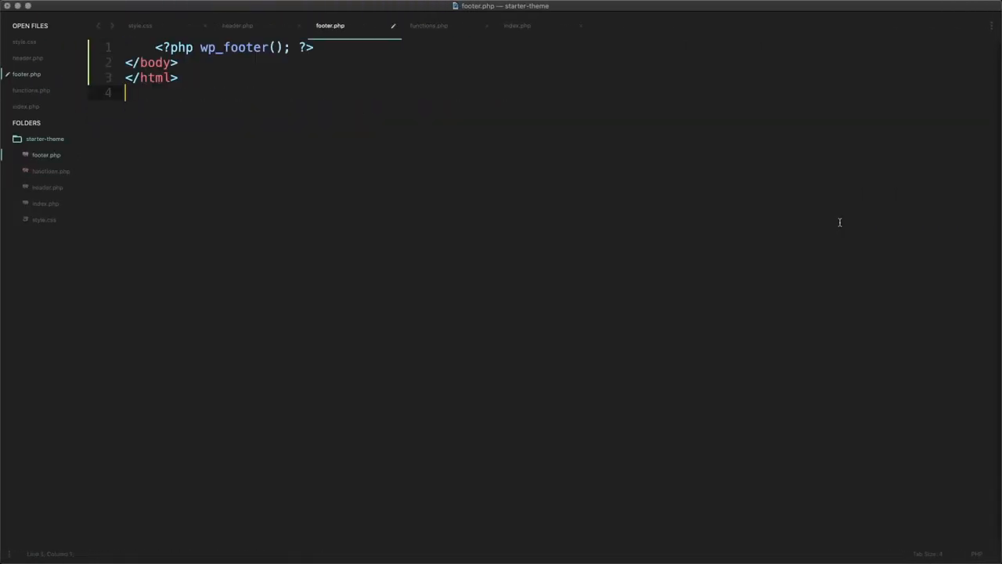
key(super+s)
Paste ChatGPT's header.php code into header.php and save it.
key(super+Tab)
scroll(836, 224, up, 5)
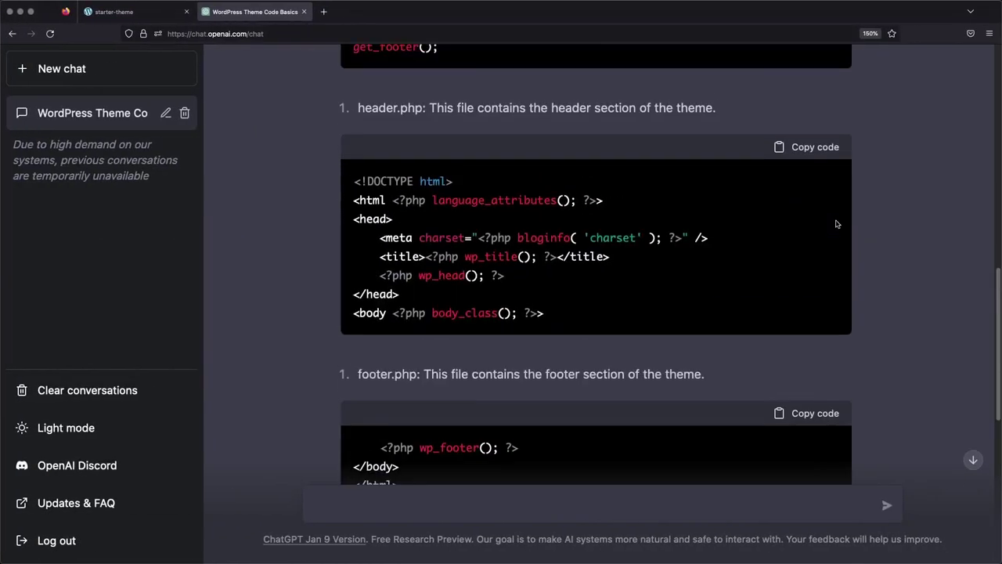
click(811, 148)
key(super+Tab)
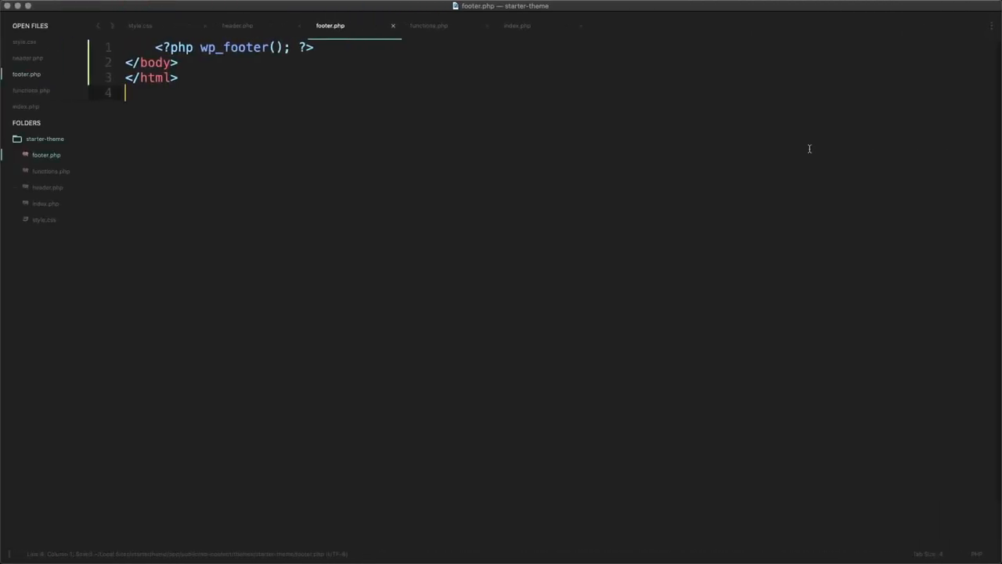
key(super+alt+Left)
key(super+v)
key(super+s)
Paste ChatGPT's loop code into index.php.
key(super+Tab)
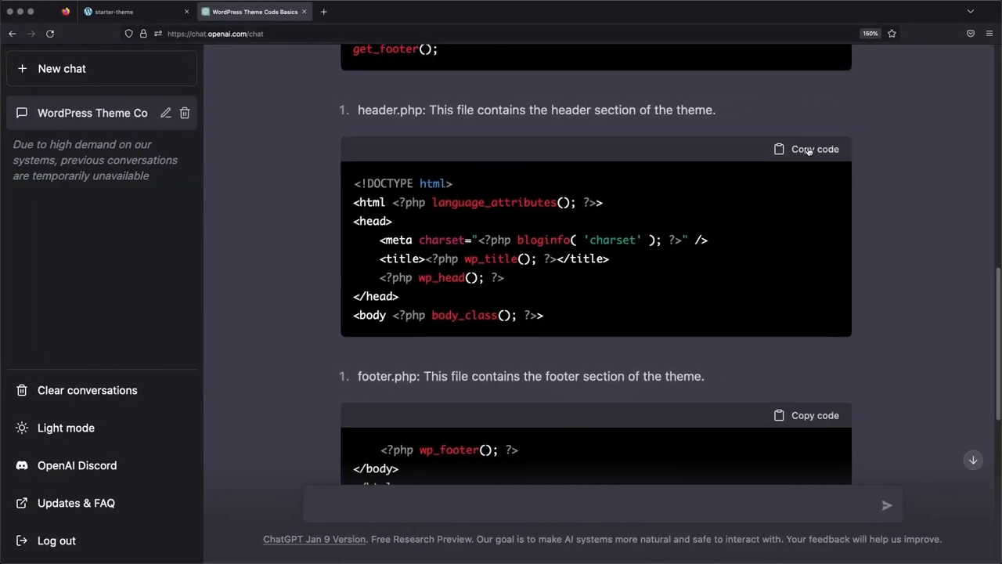
scroll(810, 149, up, 5)
scroll(810, 196, up, 3)
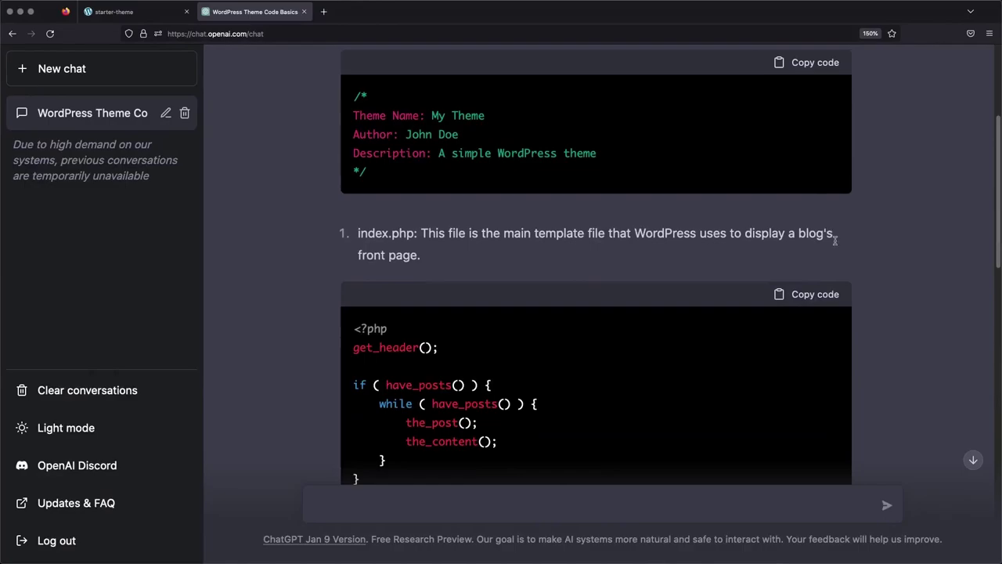
click(816, 298)
key(super+Tab)
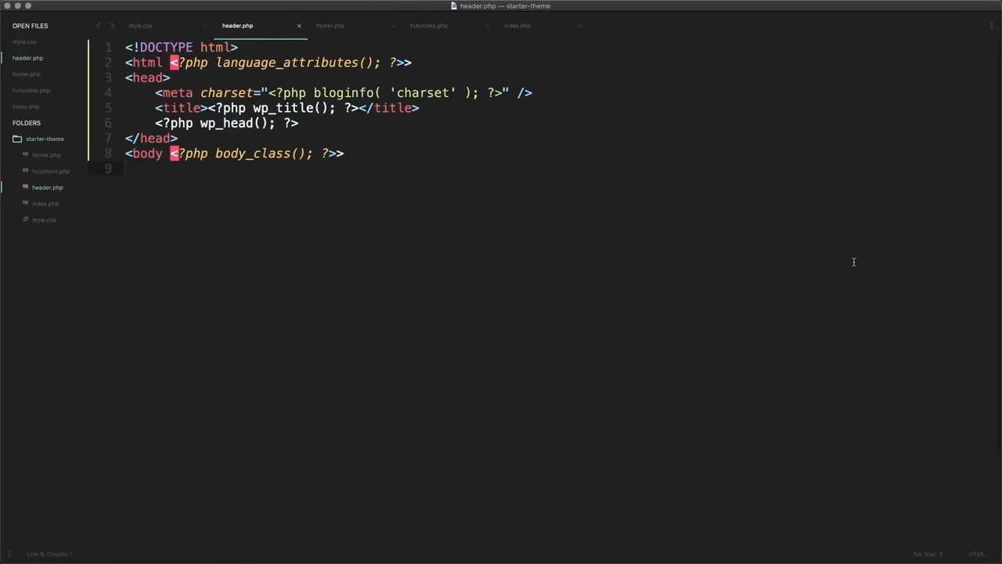
key(super+alt+Right)
key(super+alt+Right)
key(super+alt+Right)
key(super+v)
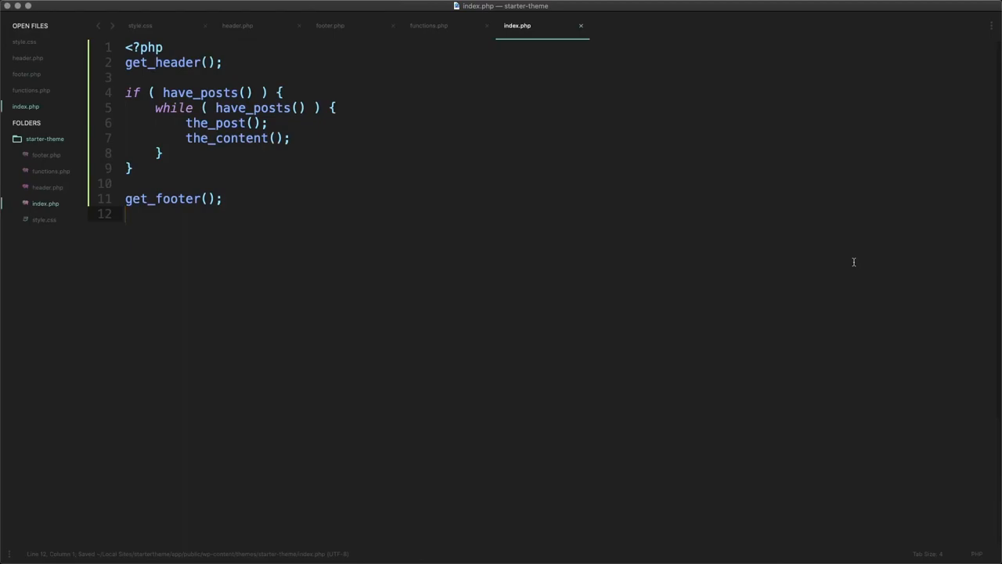
Paste ChatGPT's theme comment block into style.css.
key(super+Tab)
scroll(854, 264, up, 5)
scroll(854, 264, up, 3)
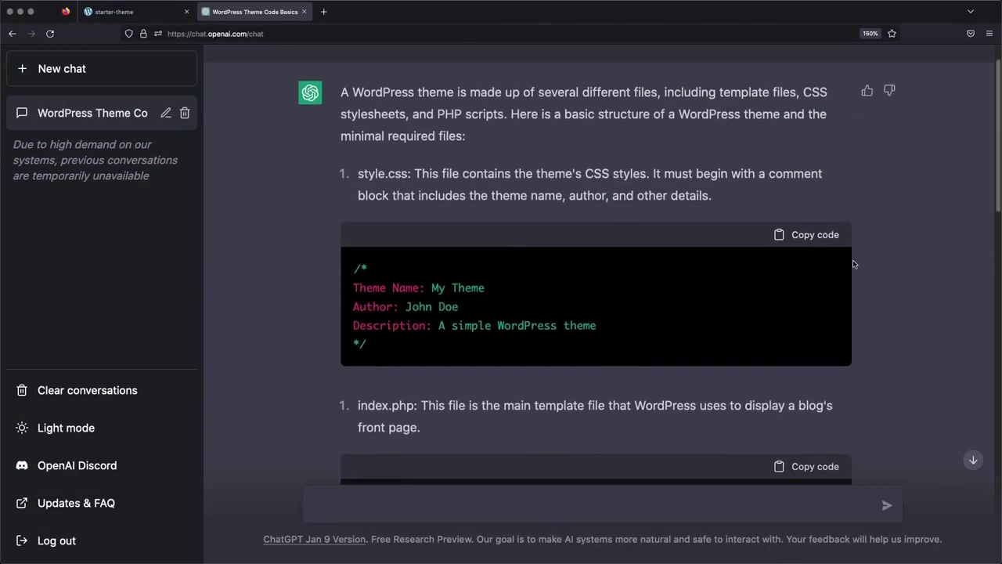
click(813, 234)
key(super+Tab)
key(super+alt+Right)
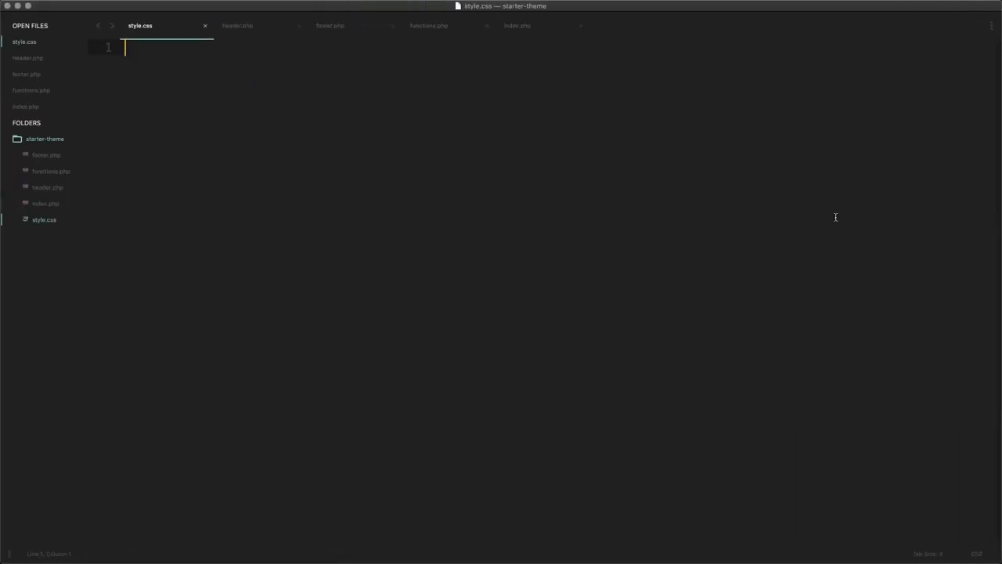
key(super+v)
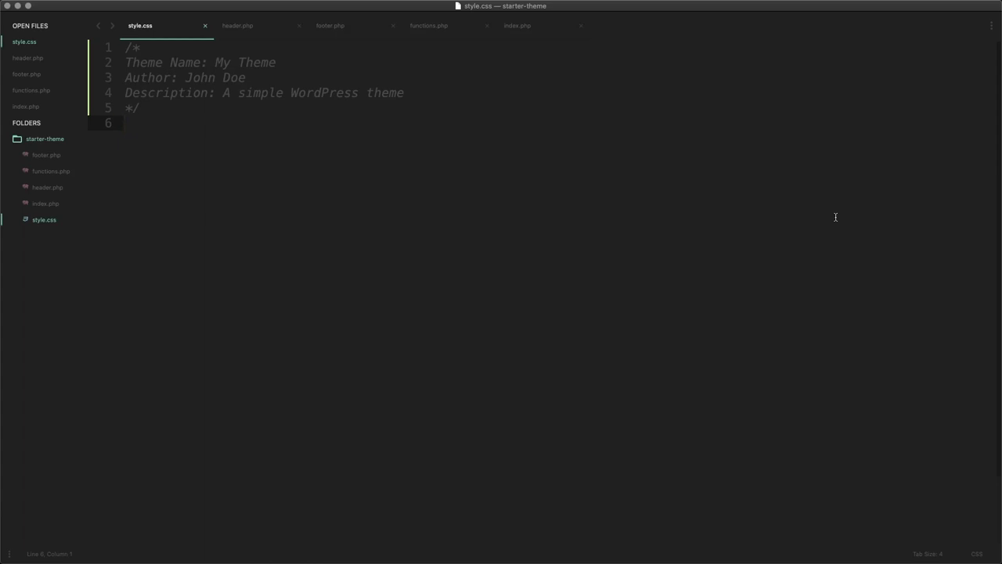
Go to the WordPress dashboard's Appearance > Themes page for the starter-theme site.
key(super+Tab)
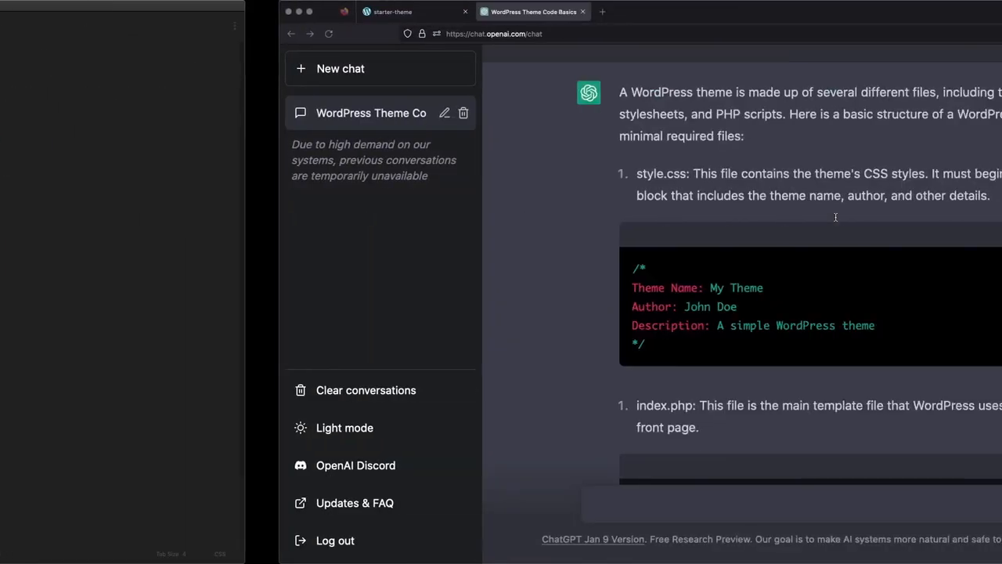
key(ctrl+Tab)
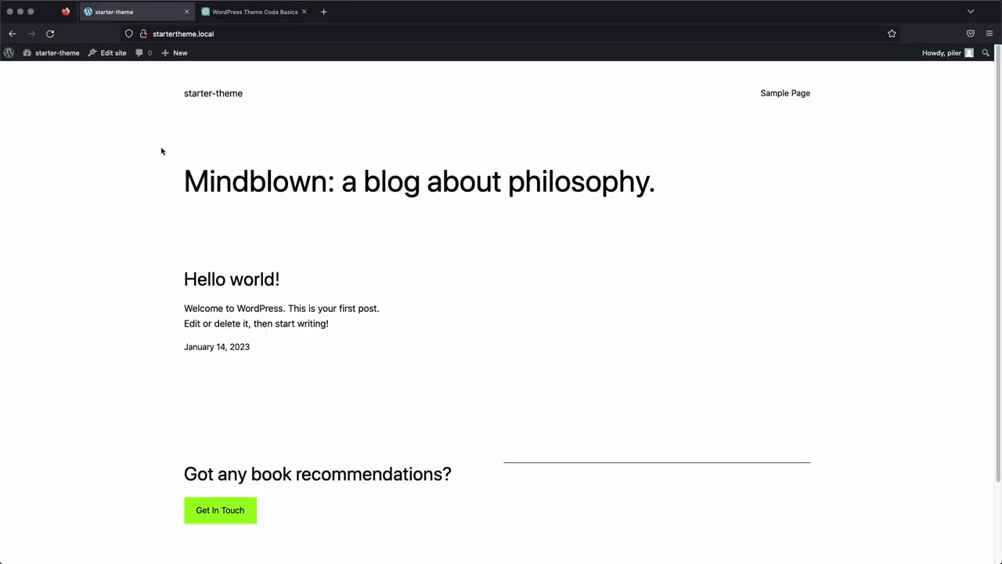
click(47, 53)
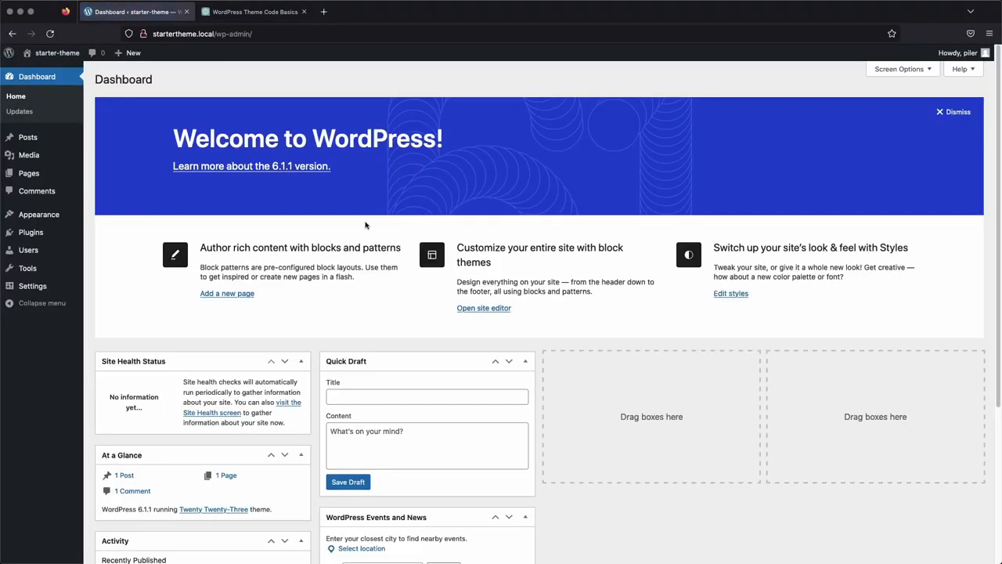
mouse_move(39, 213)
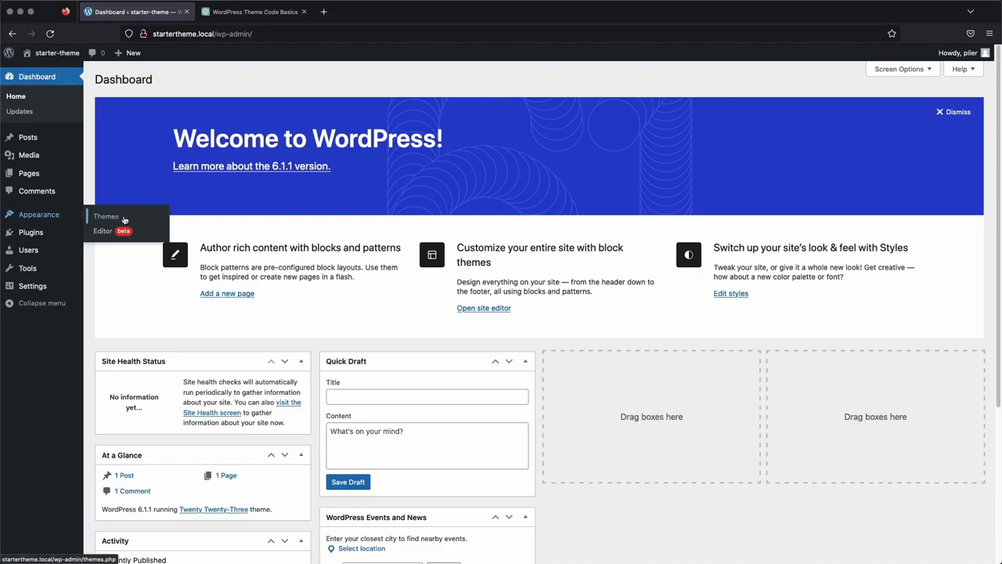
click(106, 216)
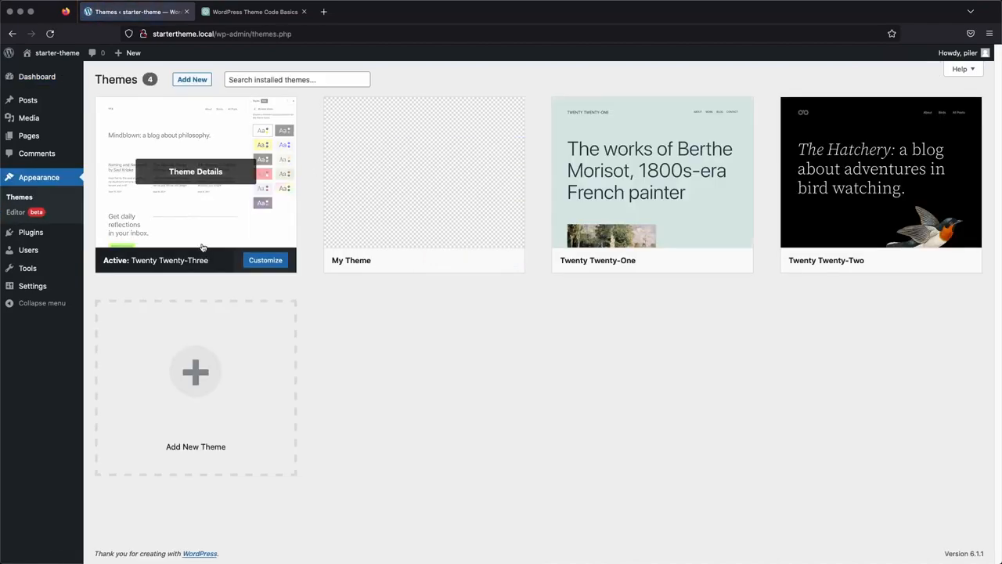
mouse_move(423, 172)
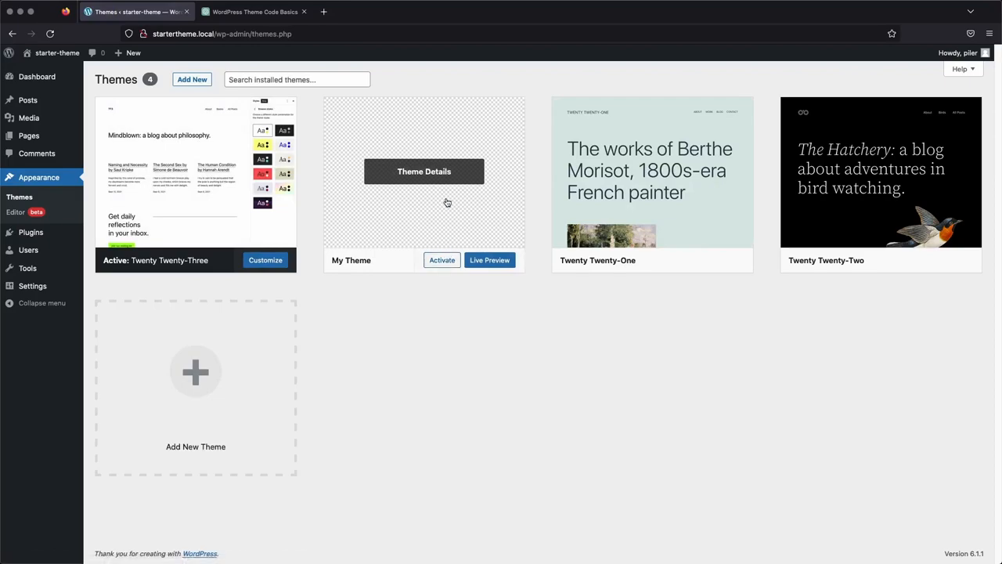
Check style.css in the editor, then activate My Theme for the site.
key(super+Tab)
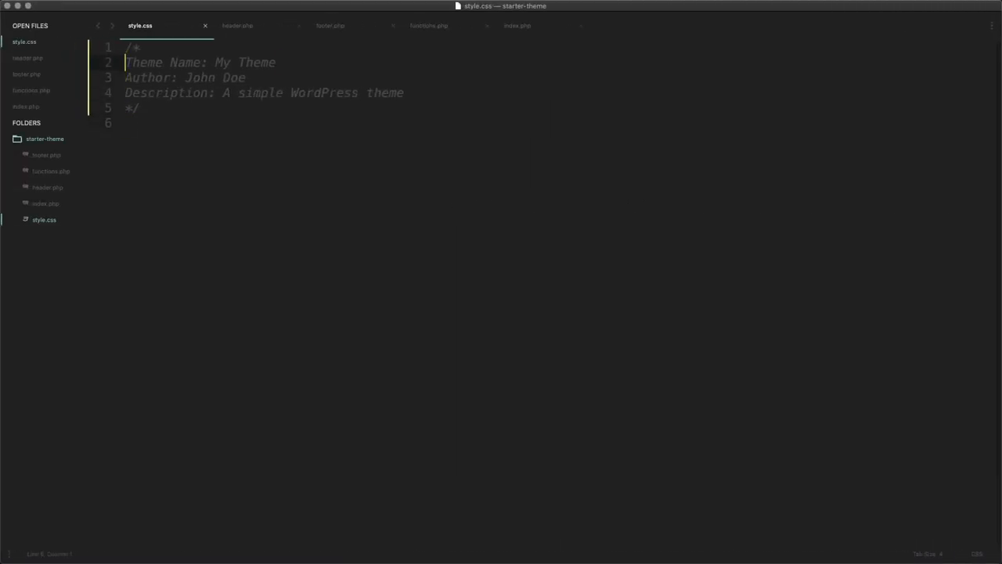
key(super+Tab)
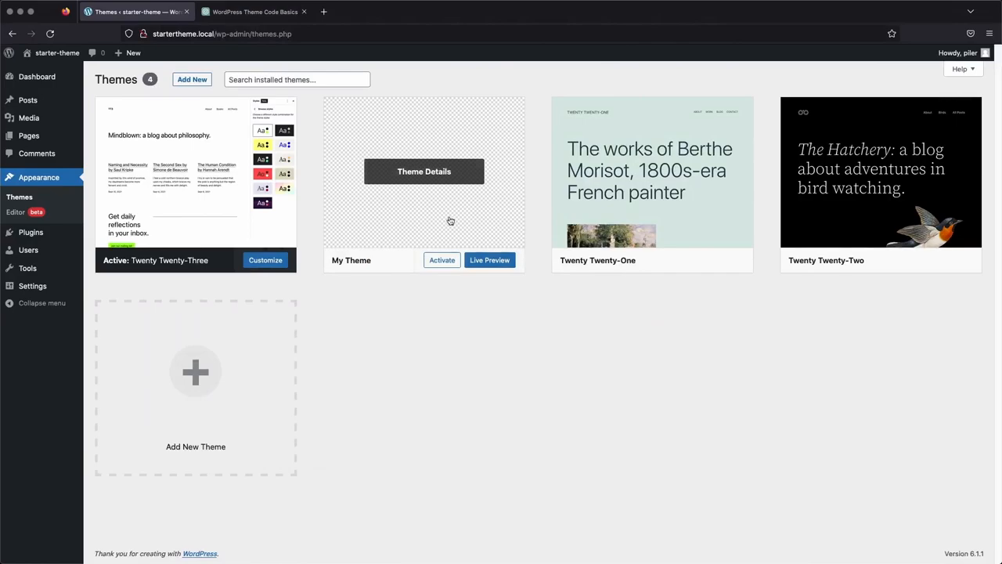
click(441, 260)
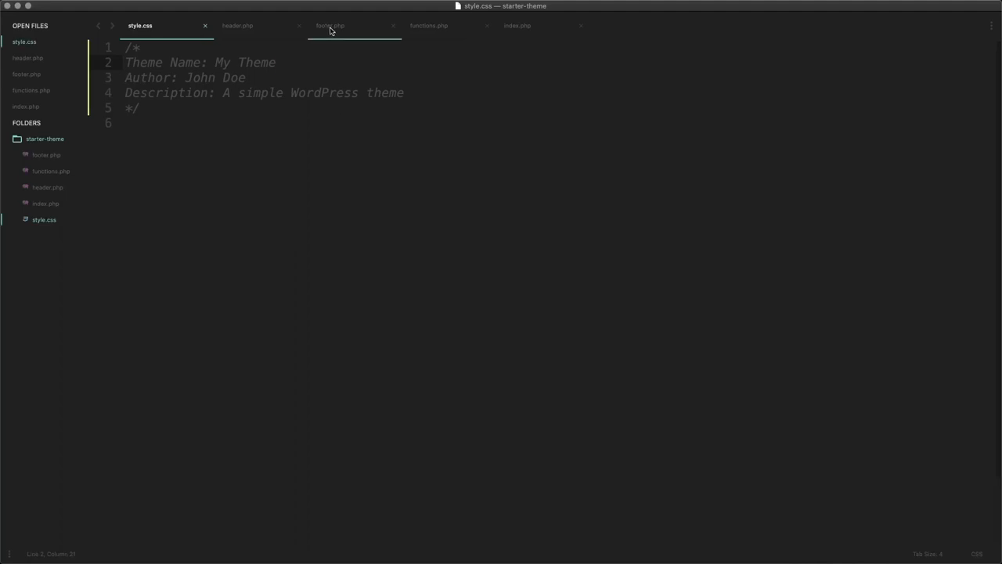
click(252, 28)
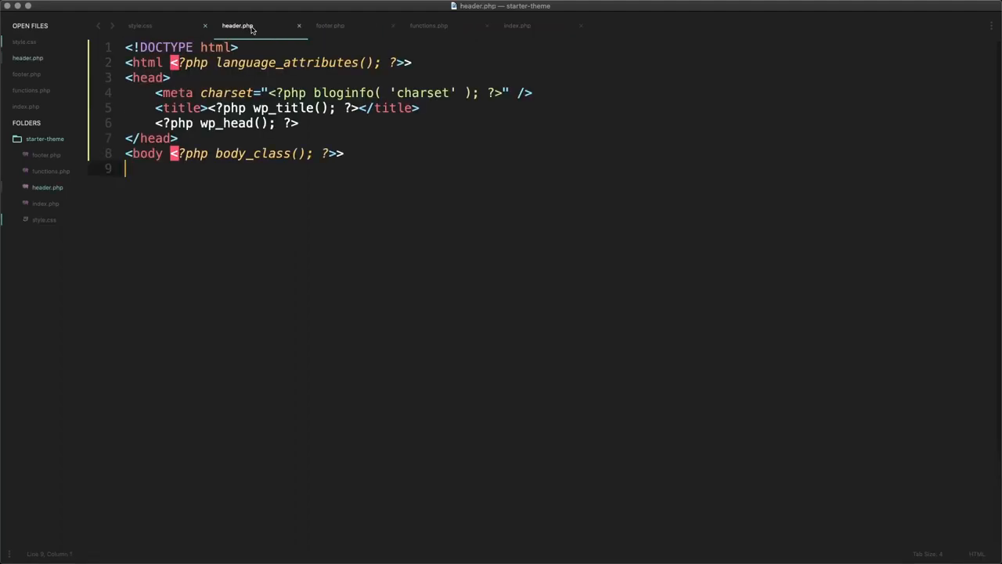
click(325, 30)
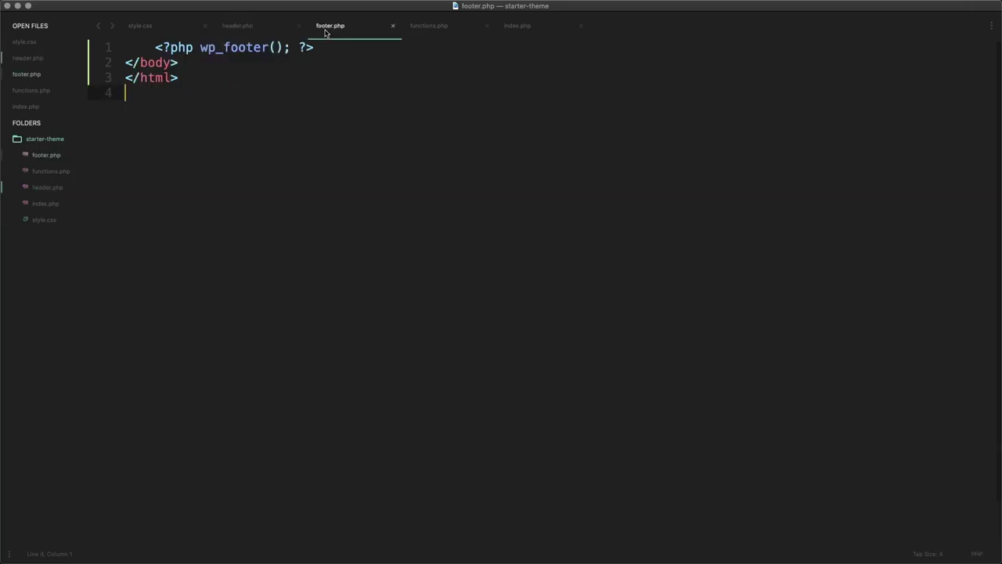
click(517, 25)
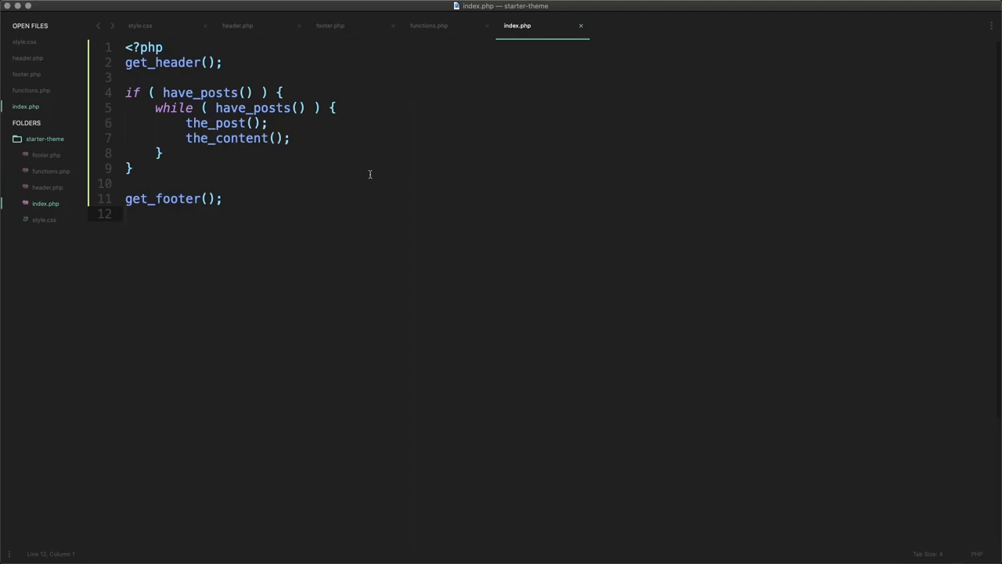
key(ctrl+Page_Up)
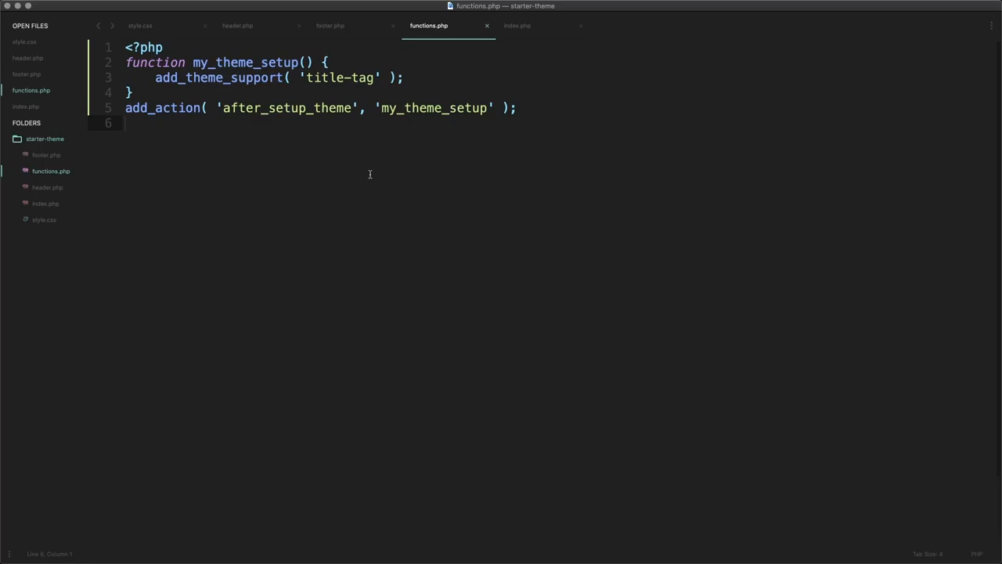
key(ctrl+Page_Up)
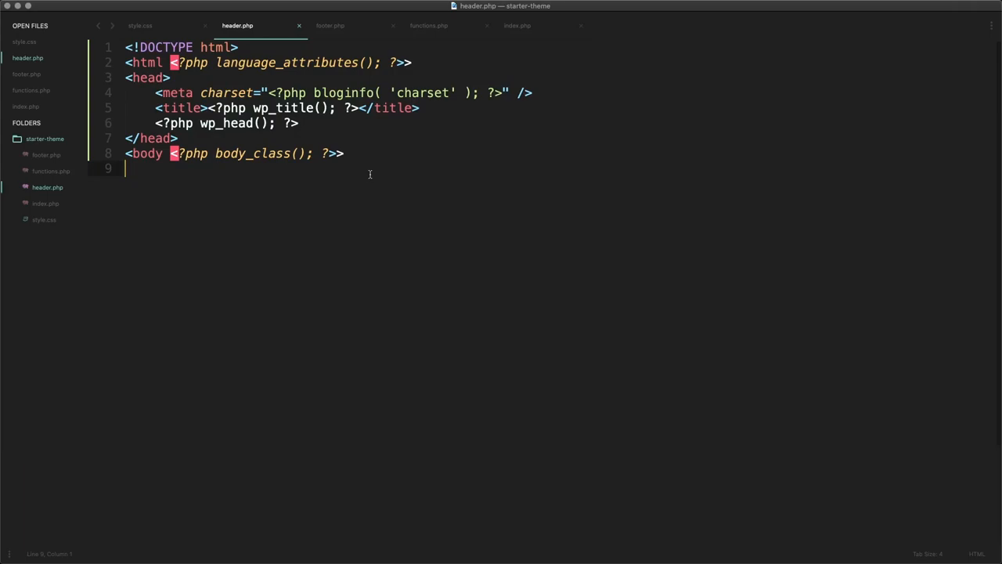
key(ctrl+Page_Down)
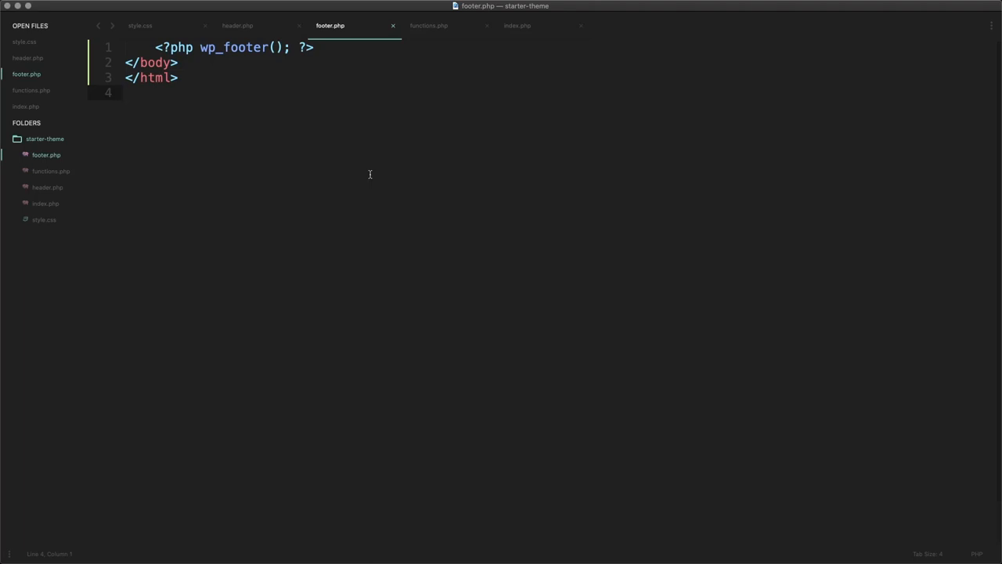
key(ctrl+Page_Down)
key(ctrl+Page_Down)
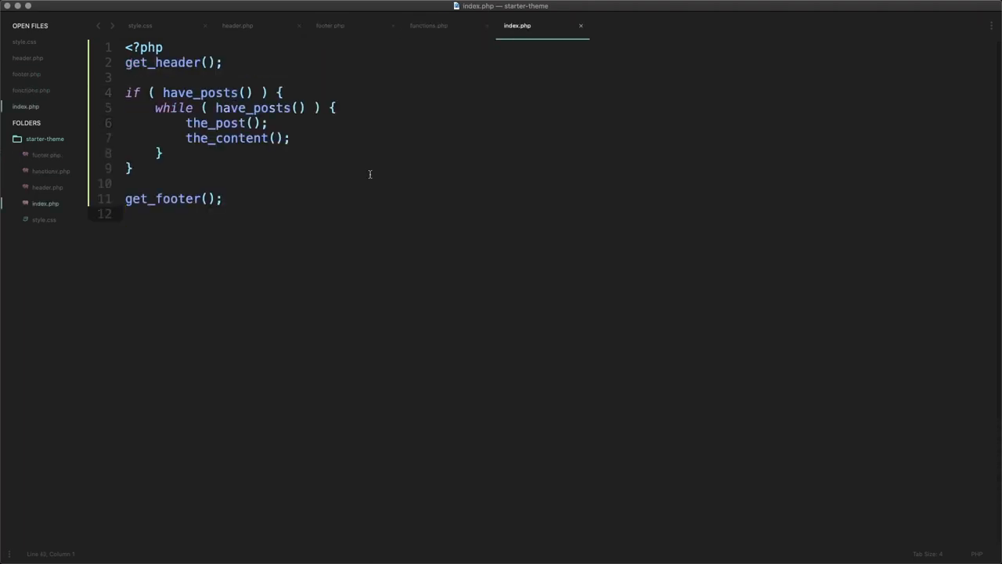
click(354, 109)
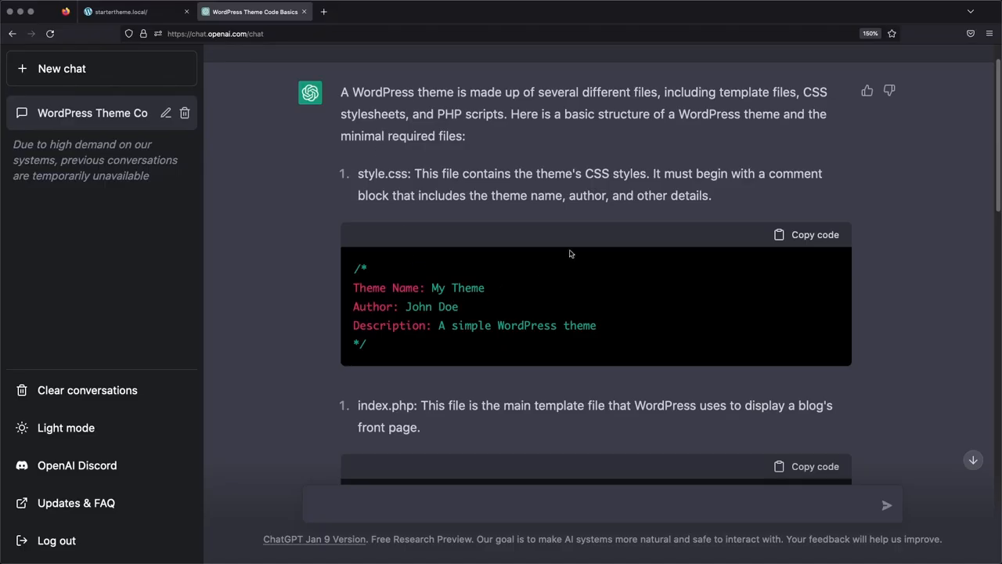
scroll(572, 255, down, 10)
scroll(611, 251, down, 5)
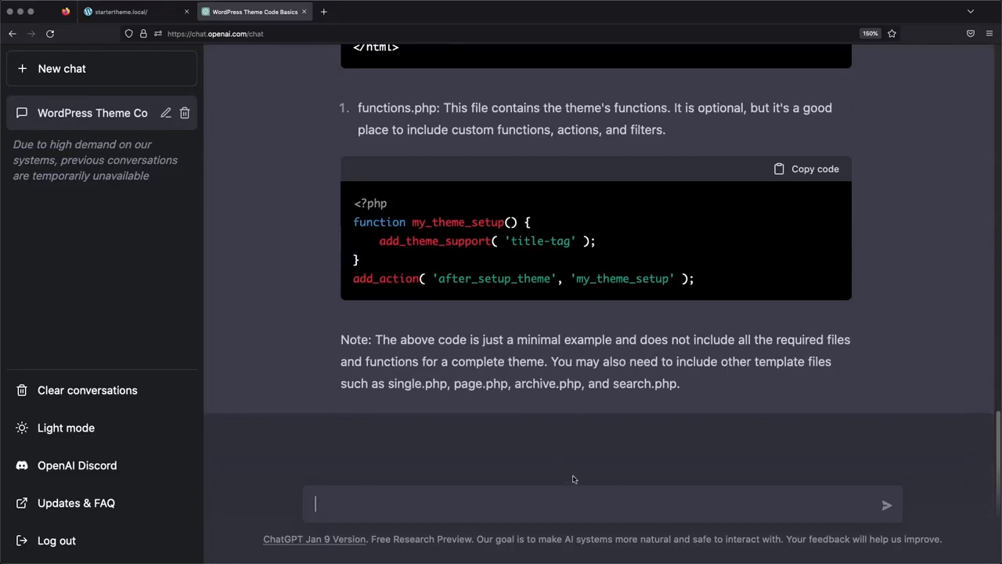
text(Can you upda)
text(te the functio)
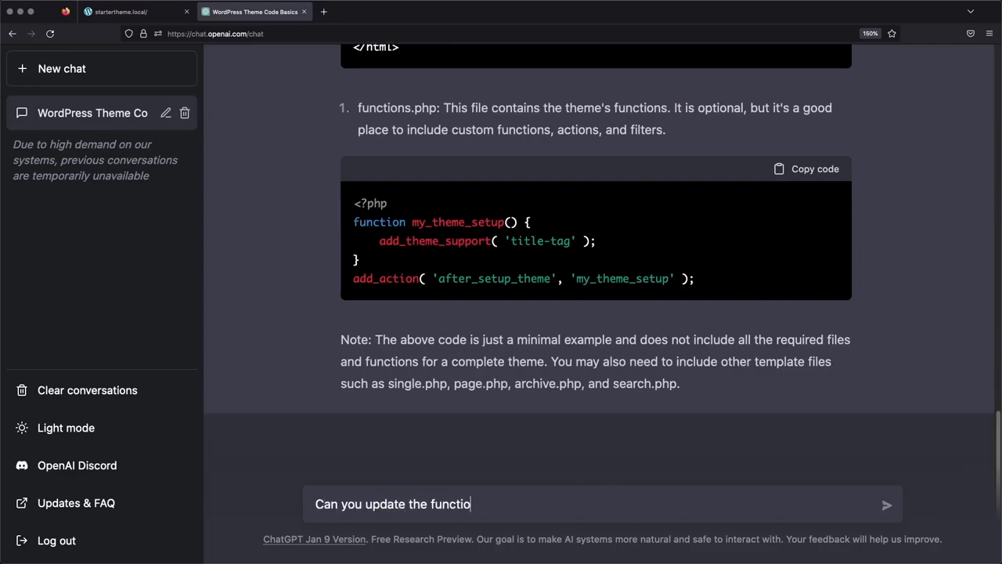
text(ns file, to includ)
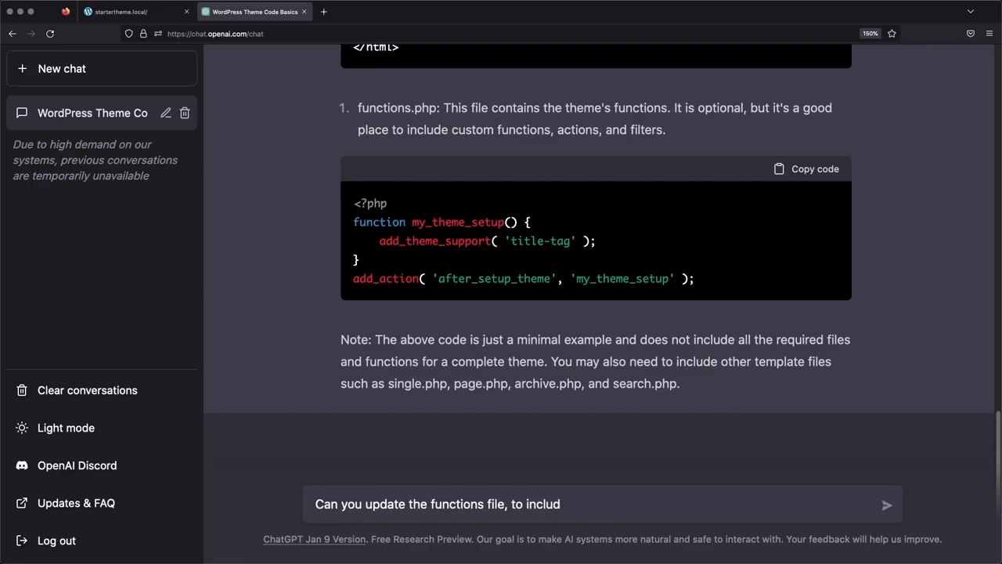
text(e smoie)
Fix typos while writing the request to update functions.php with basics like featured image support.
key(BackSpace)
key(BackSpace)
key(BackSpace)
key(BackSpace)
text(som)
text(e basic useful f)
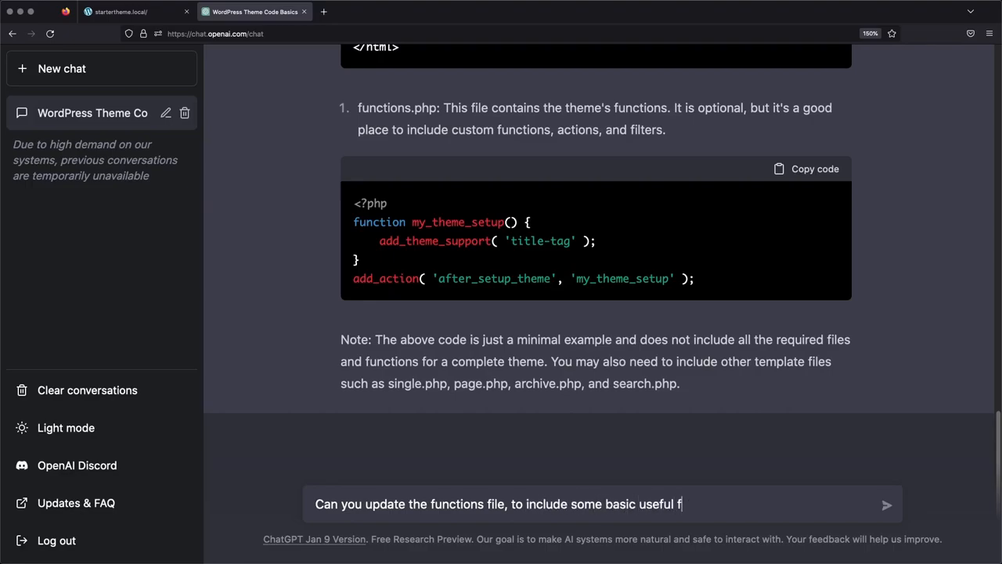
text(unctions such as)
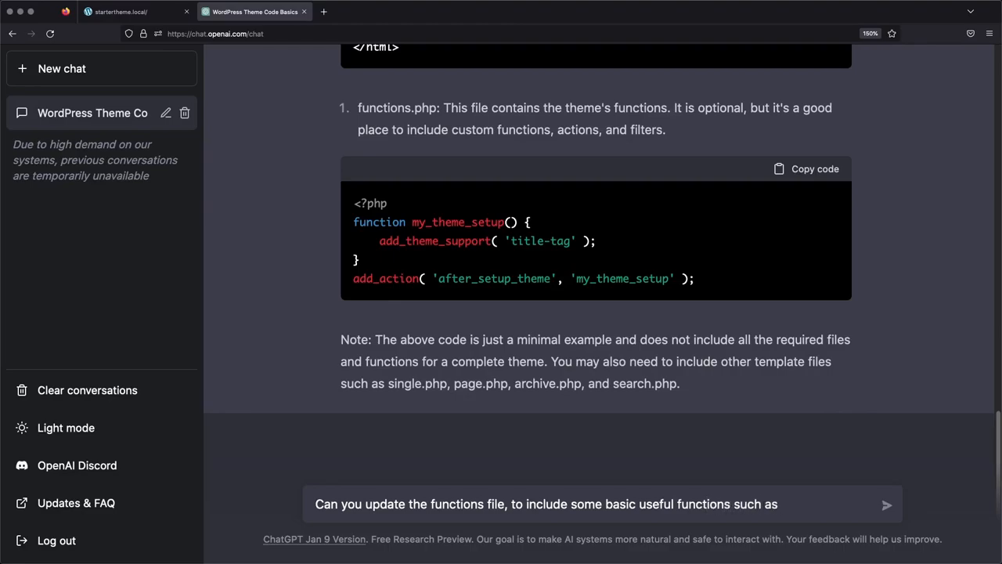
text( fea)
key(BackSpace)
key(BackSpace)
key(BackSpace)
text(feature)
text(d image suport)
key(BackSpace)
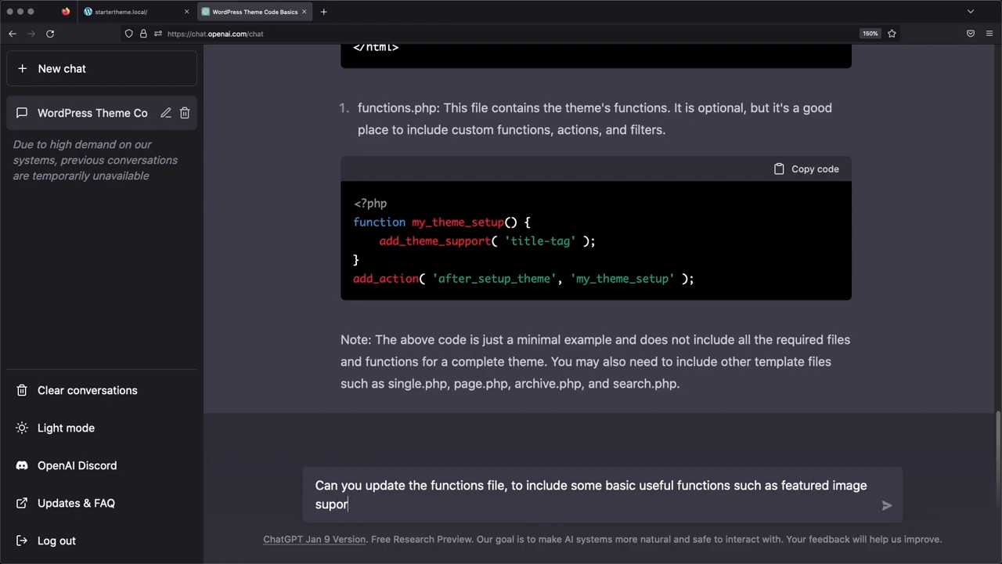
key(BackSpace)
key(BackSpace)
text(port)
key(BackSpace)
key(BackSpace)
key(BackSpace)
text(port)
Send the request for an updated functions.php file to ChatGPT.
key(Return)
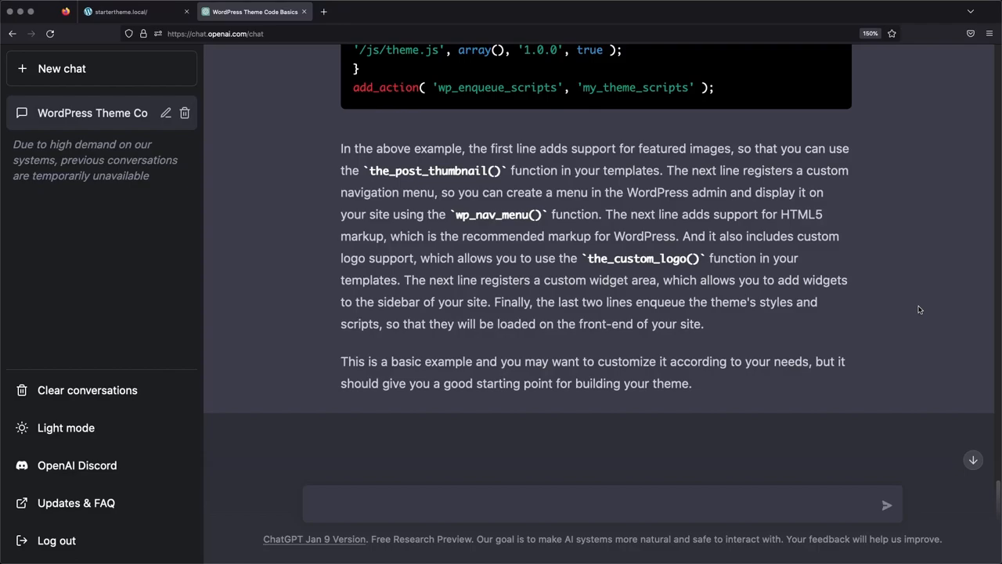
scroll(919, 310, up, 8)
scroll(919, 309, up, 4)
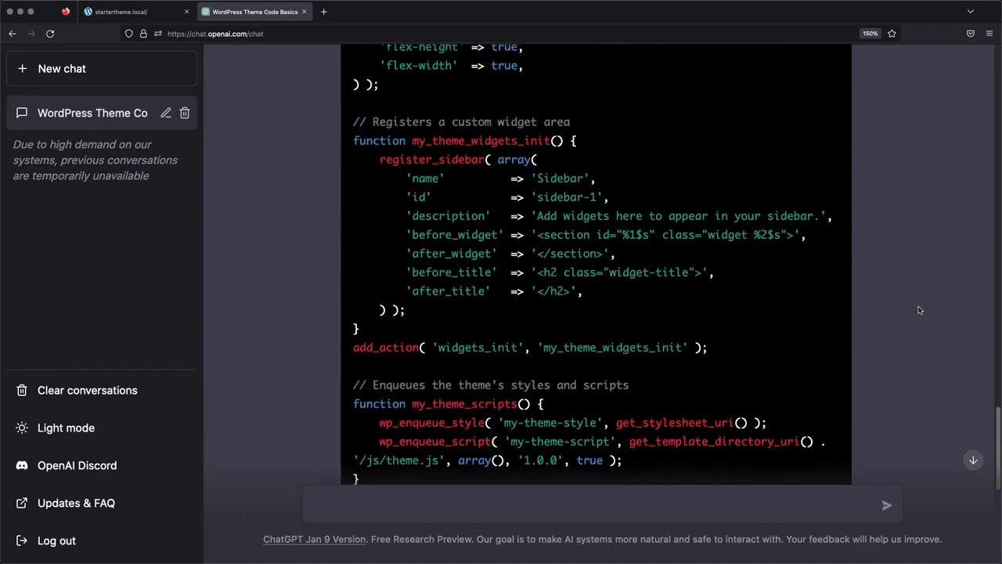
scroll(919, 310, up, 4)
scroll(911, 311, up, 2)
scroll(911, 311, down, 1)
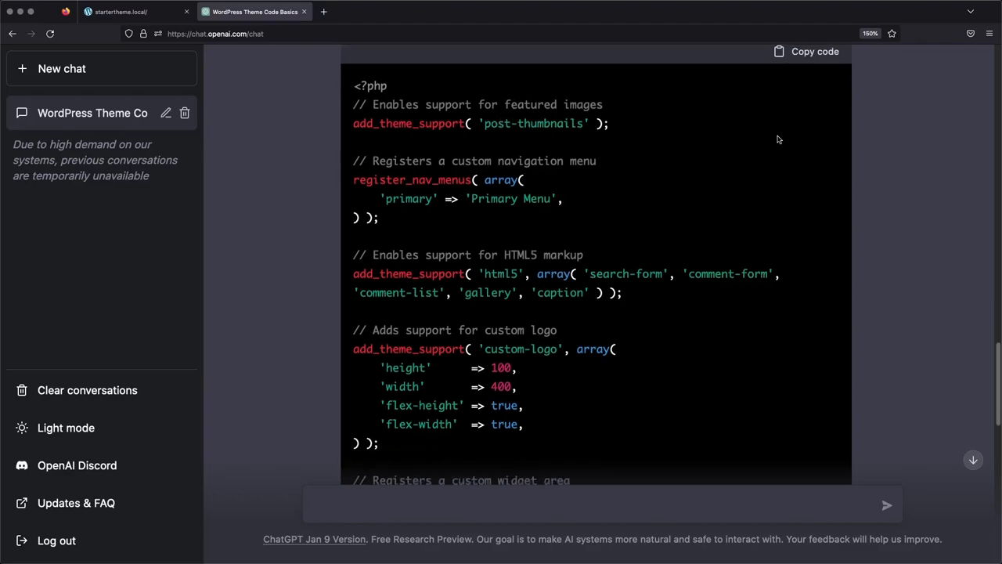
scroll(780, 140, down, 3)
scroll(779, 140, down, 2)
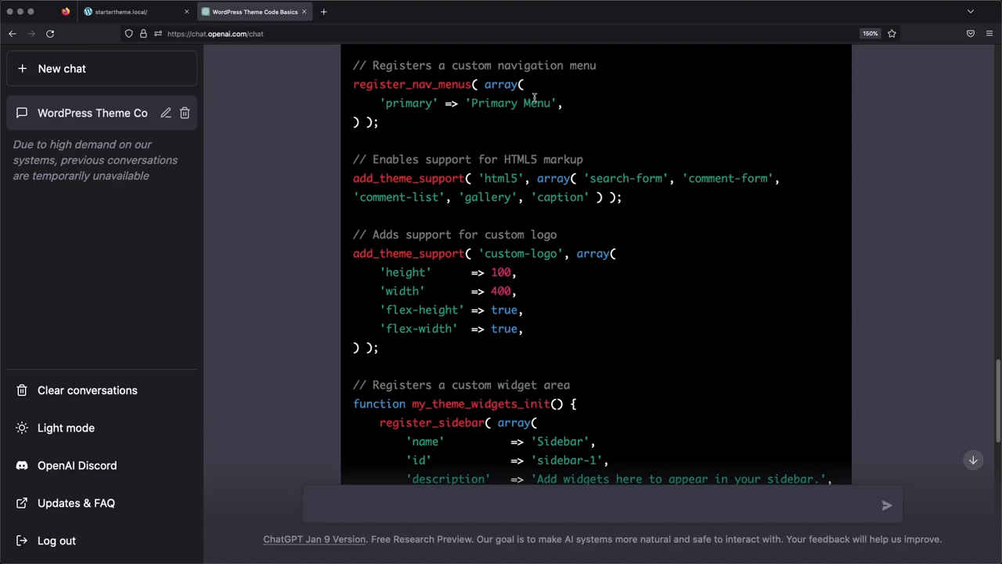
scroll(658, 116, down, 1)
scroll(659, 116, down, 2)
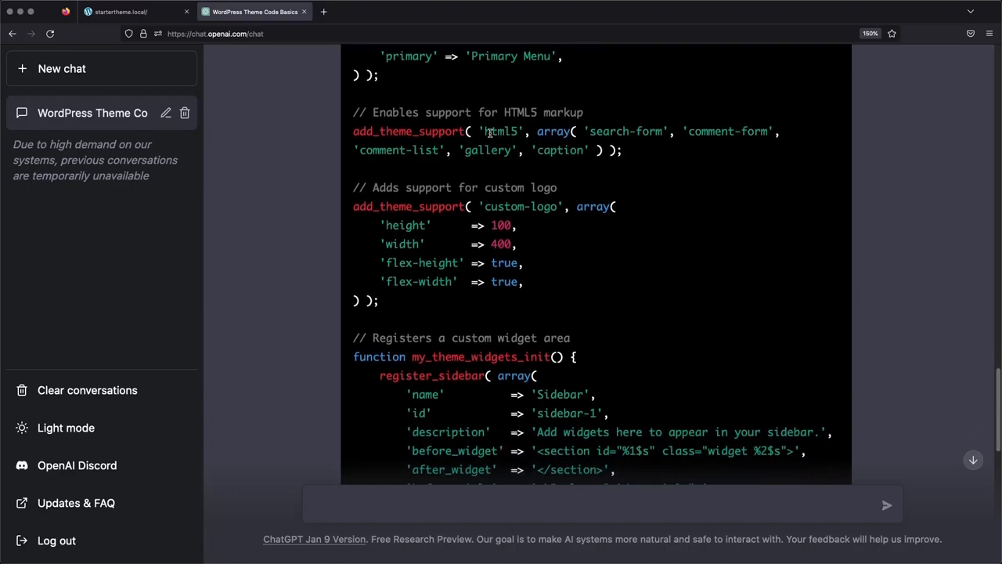
scroll(696, 132, down, 2)
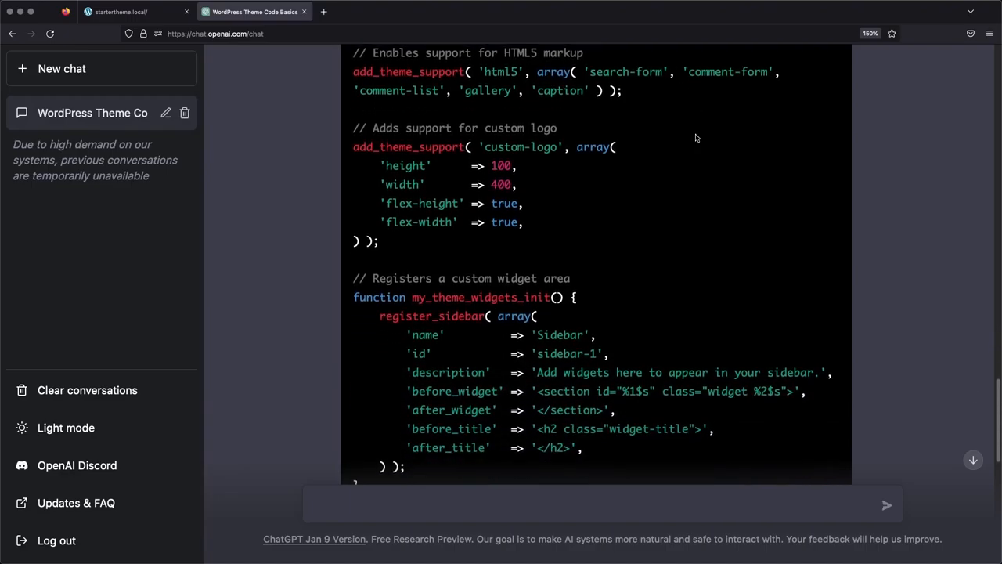
scroll(715, 143, down, 2)
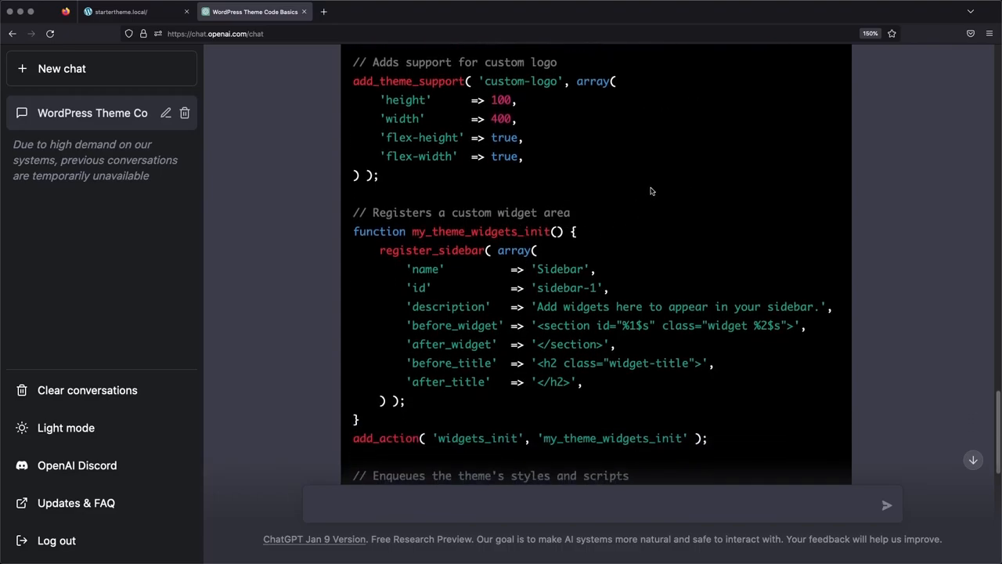
scroll(650, 191, down, 2)
scroll(669, 182, down, 1)
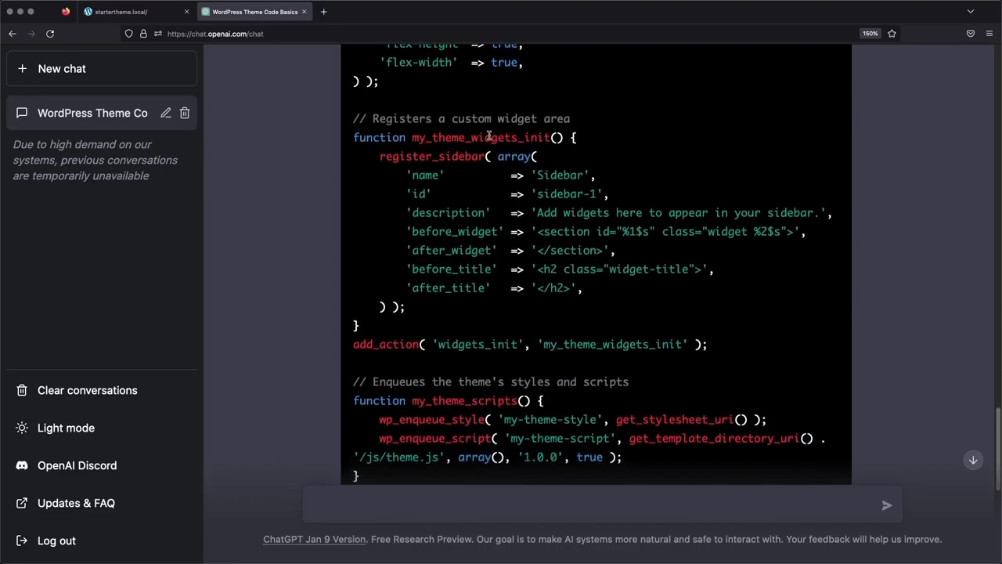
scroll(654, 138, down, 2)
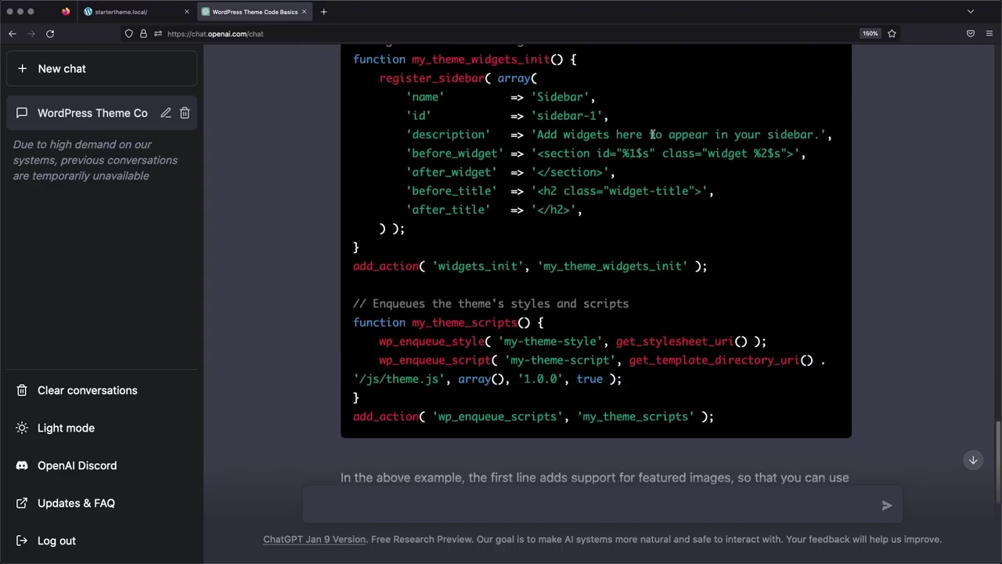
scroll(654, 138, down, 2)
scroll(510, 290, down, 1)
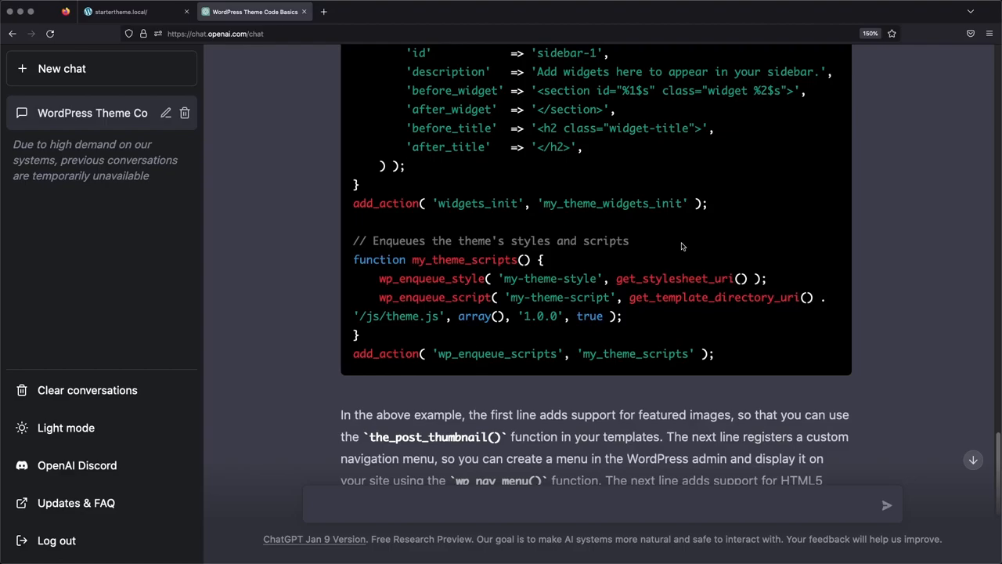
drag(358, 317, 438, 316)
Replace all of functions.php with ChatGPT's expanded functions code and save it.
click(464, 316)
scroll(717, 252, up, 10)
scroll(717, 252, up, 8)
scroll(717, 252, up, 5)
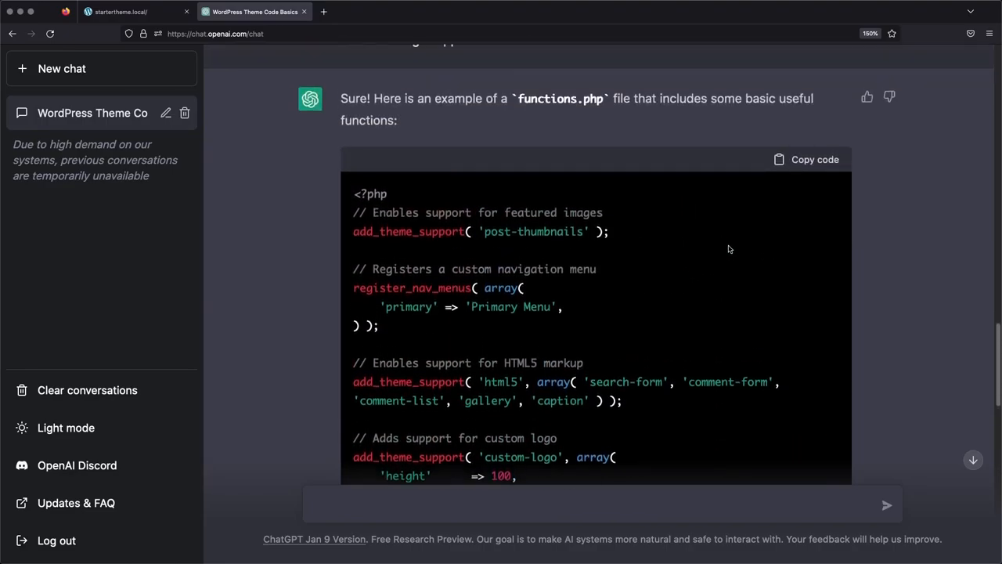
click(822, 160)
key(super+Tab)
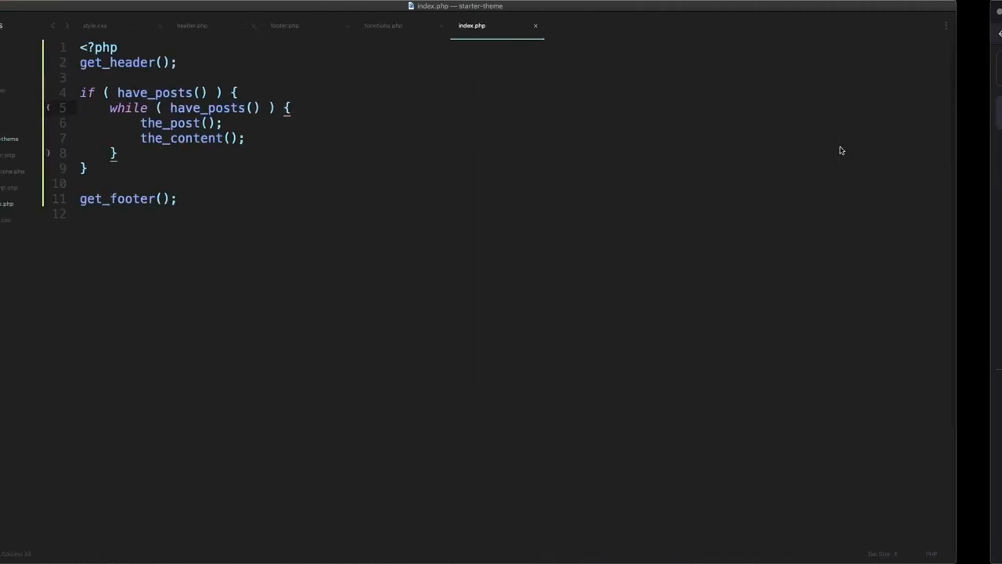
click(429, 25)
key(super+a)
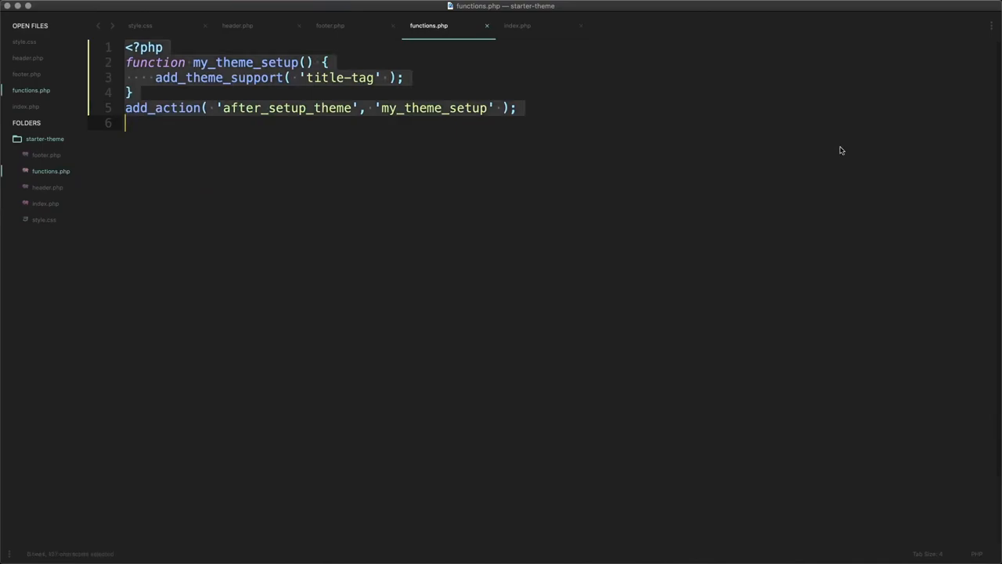
key(super+v)
key(super+Up)
key(super+s)
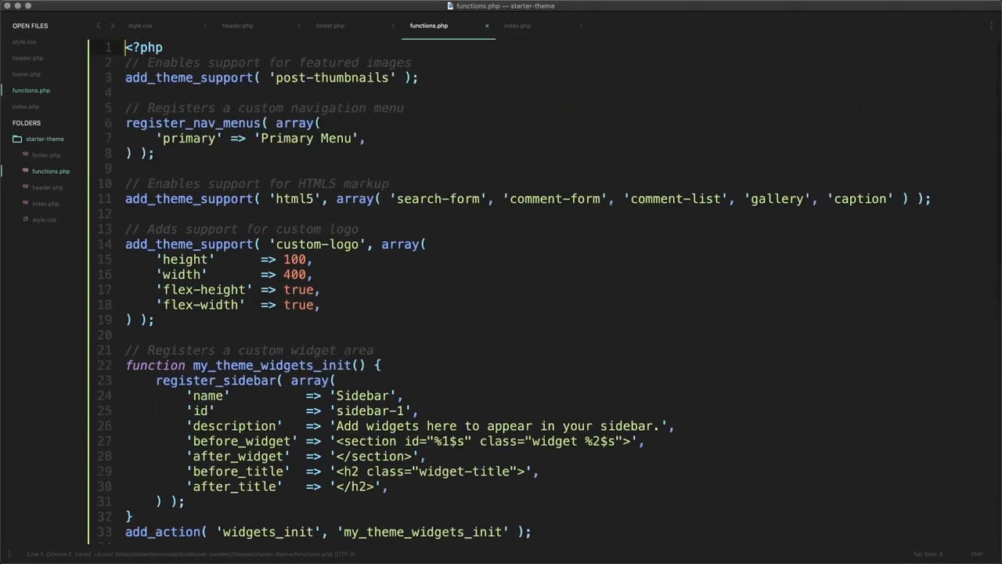
key(super+Tab)
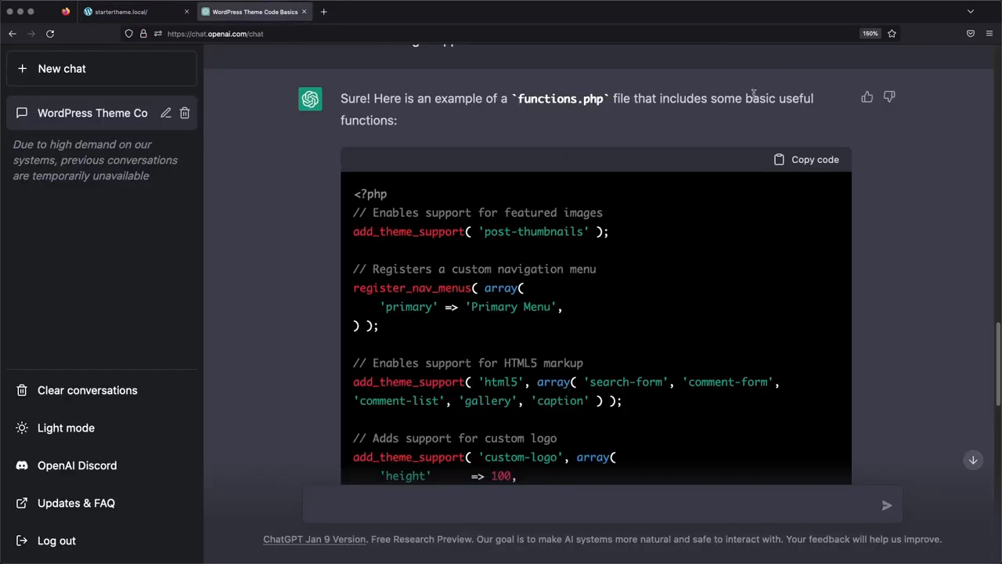
scroll(897, 147, down, 5)
scroll(897, 147, down, 5)
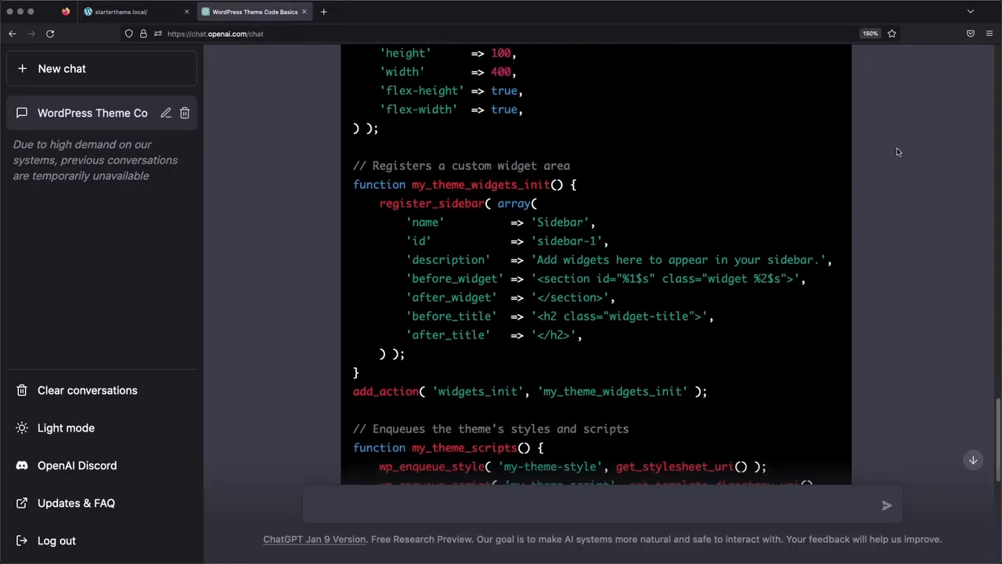
scroll(896, 147, down, 5)
scroll(896, 147, down, 2)
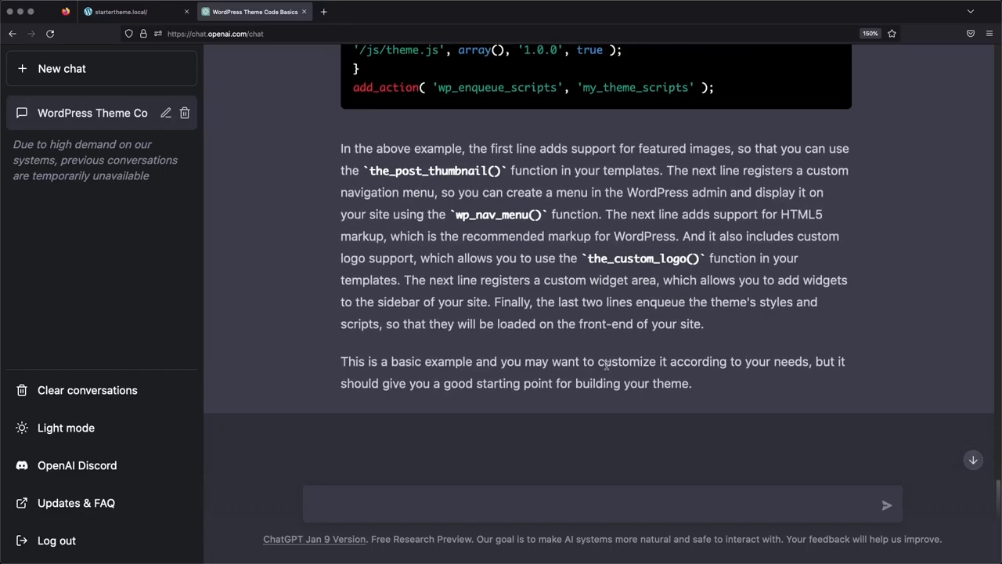
Send ChatGPT a request to update index.php with extra useful common functionality, correcting spelling first.
click(534, 501)
text(you update the)
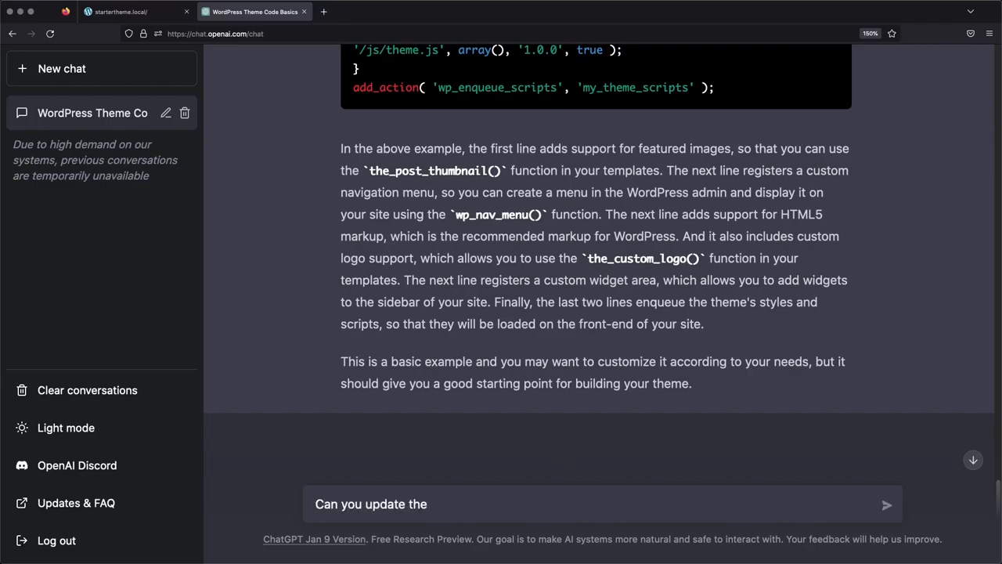
text( index.php file, )
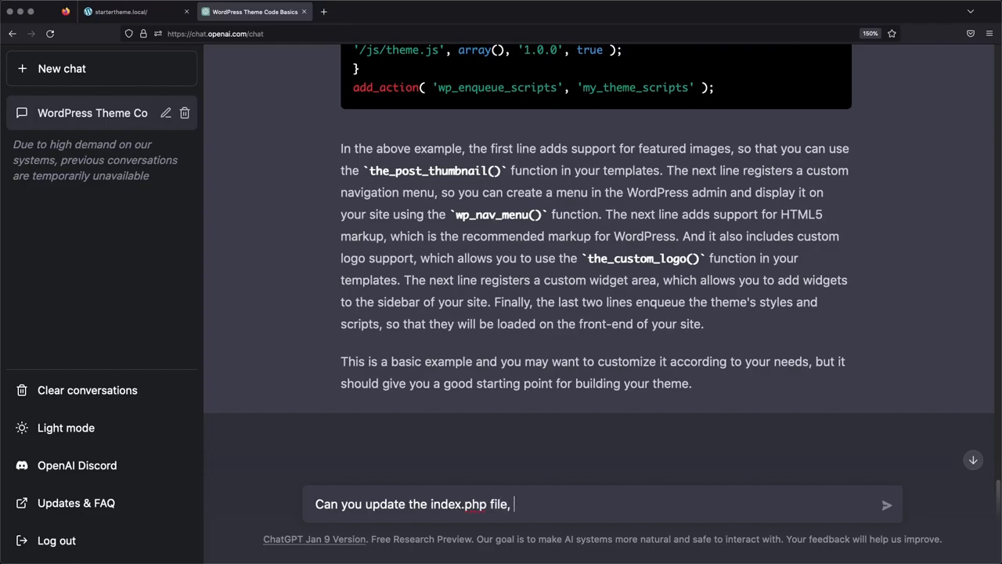
text(adding some ex)
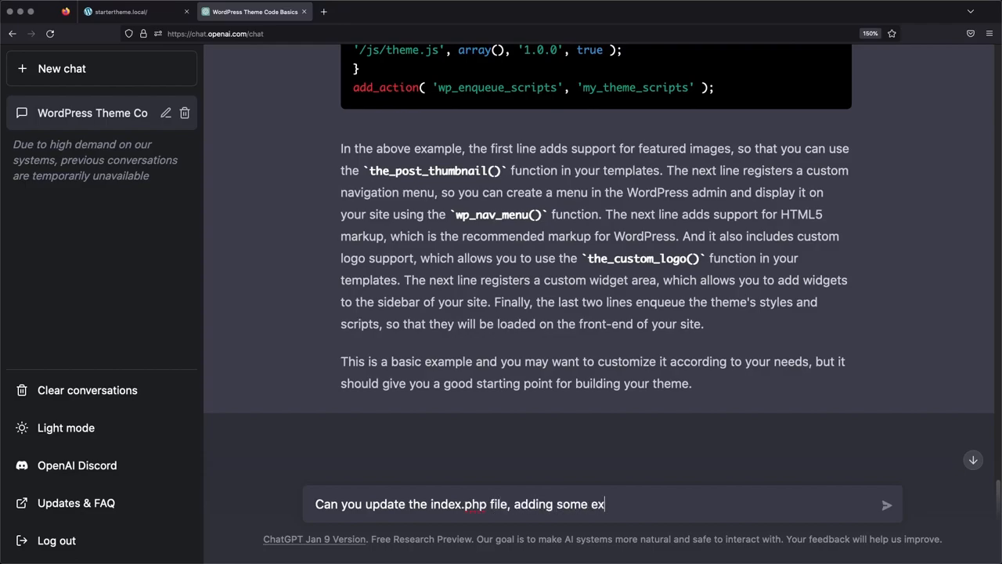
text(tra useful)
text( commong funciton)
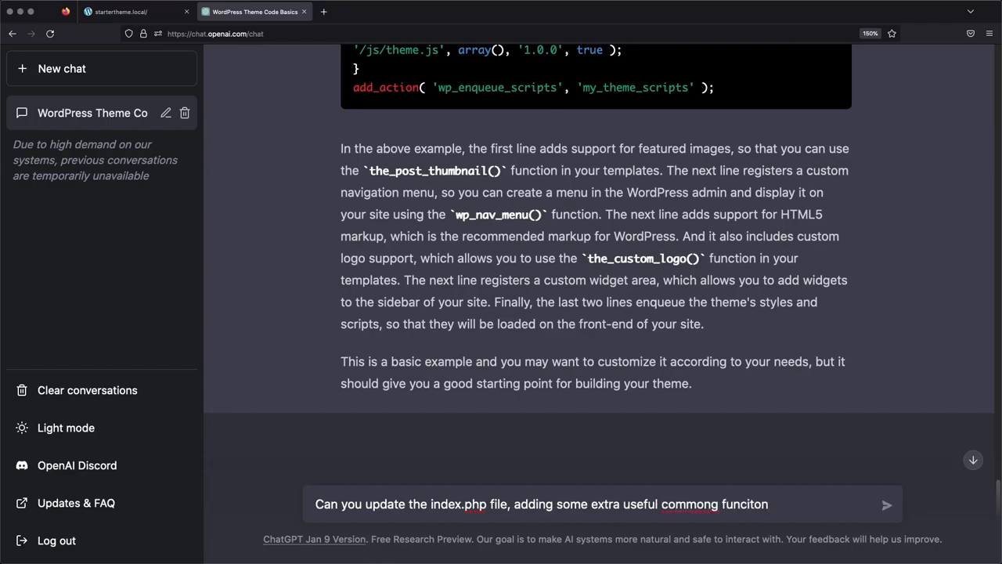
text(ality.)
right_click(689, 504)
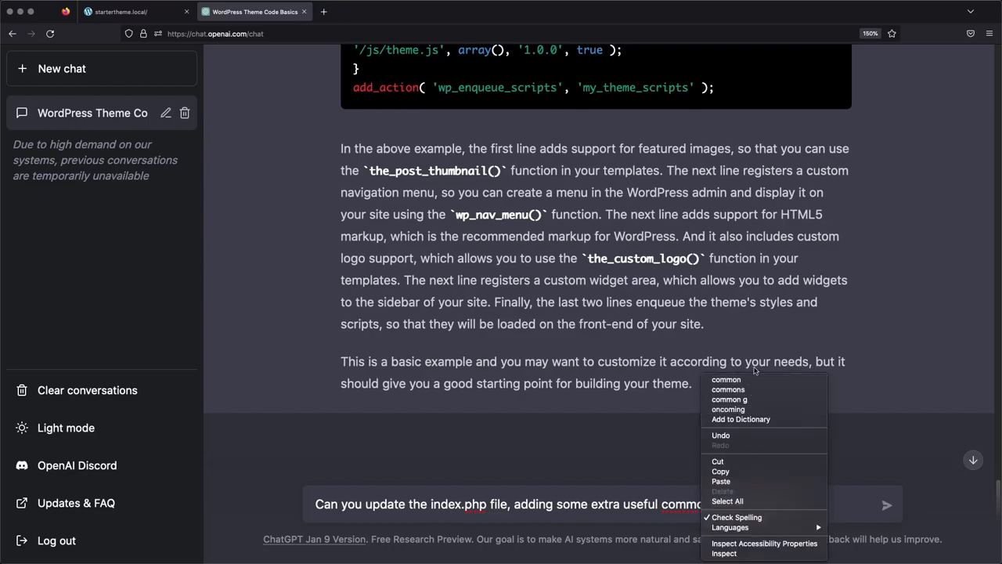
click(726, 380)
right_click(771, 504)
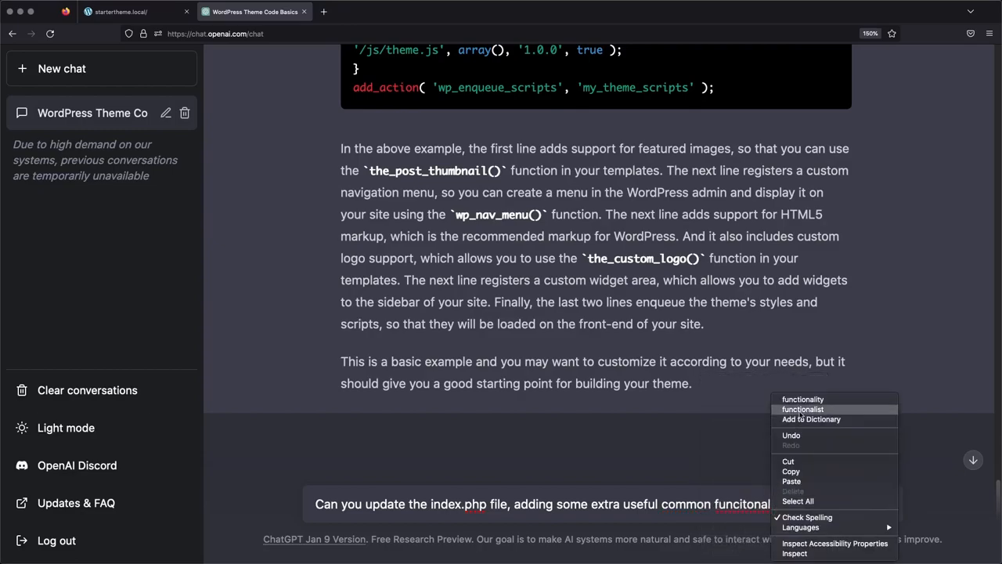
click(803, 399)
key(Return)
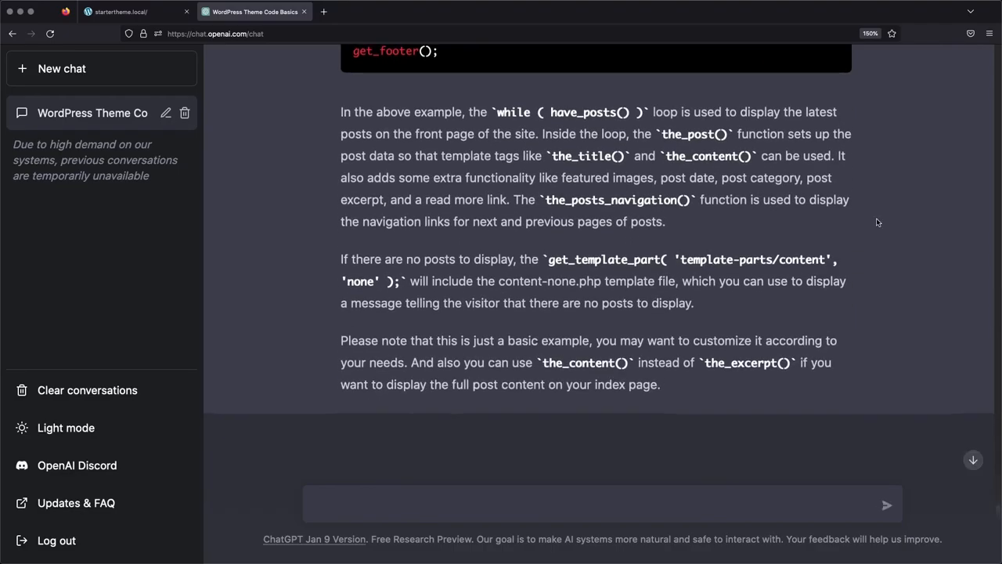
scroll(876, 222, up, 5)
scroll(876, 222, up, 5)
scroll(876, 222, up, 3)
scroll(876, 222, down, 5)
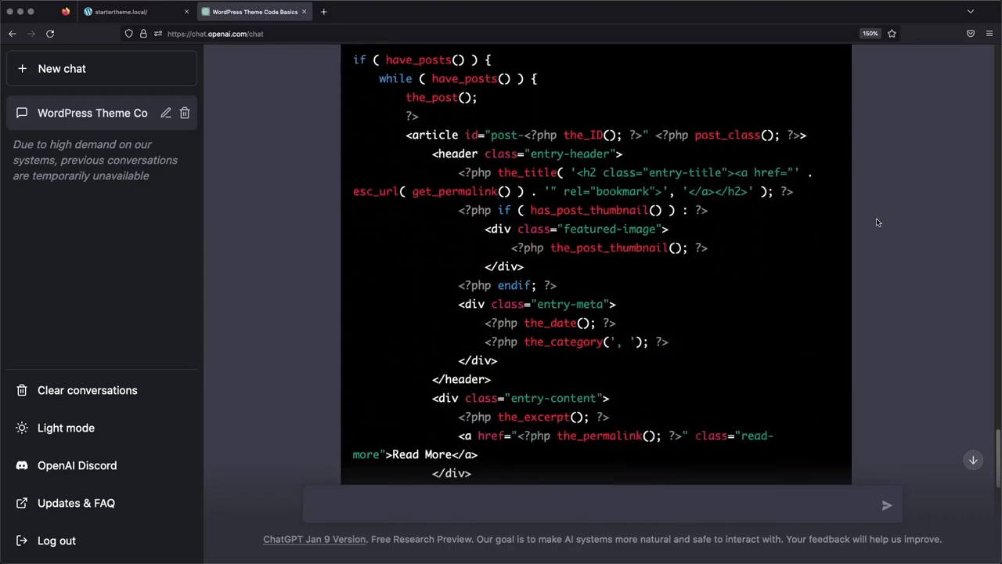
scroll(876, 222, down, 5)
scroll(876, 222, down, 5)
scroll(876, 222, down, 2)
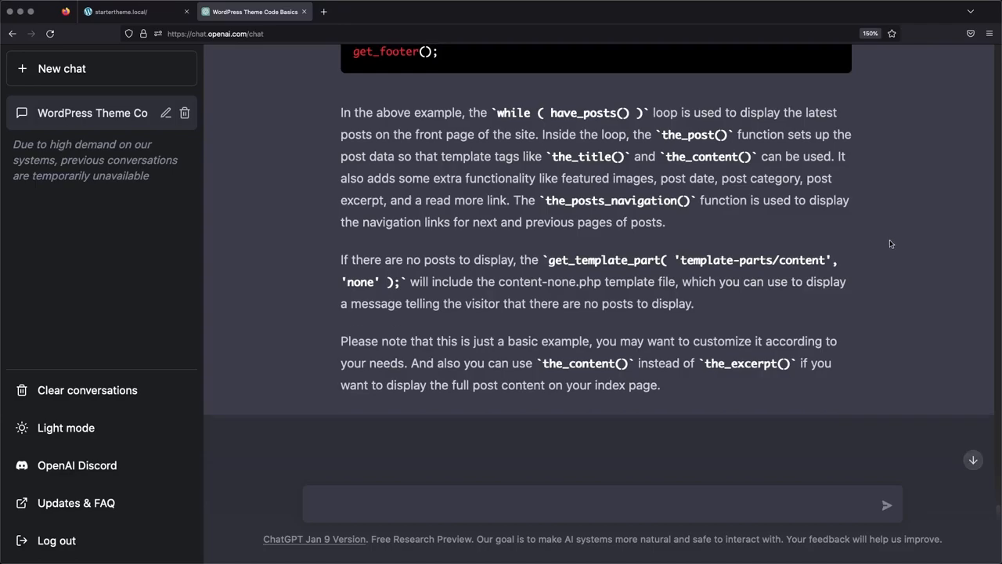
scroll(890, 244, up, 8)
scroll(891, 243, up, 4)
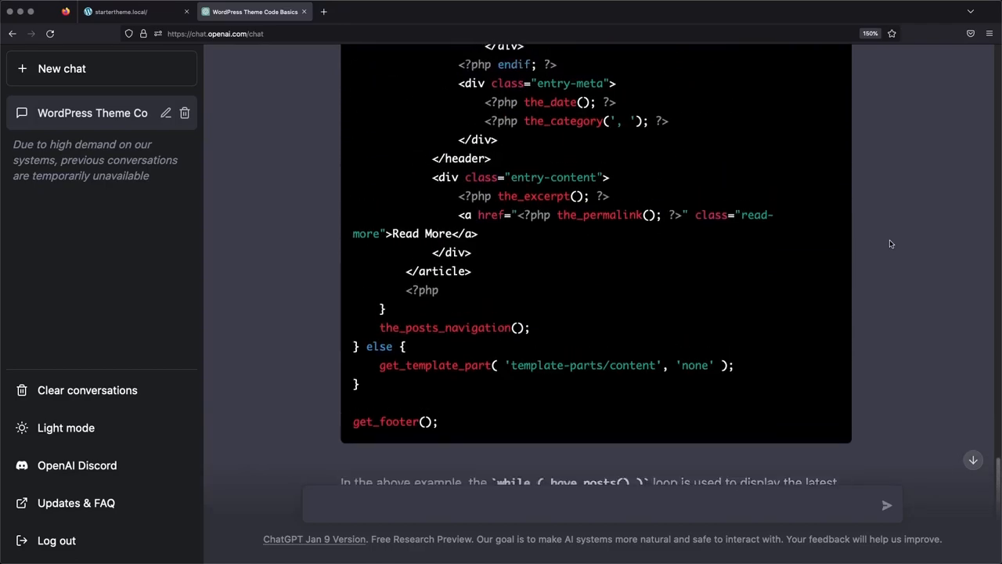
scroll(890, 243, up, 3)
scroll(890, 244, up, 3)
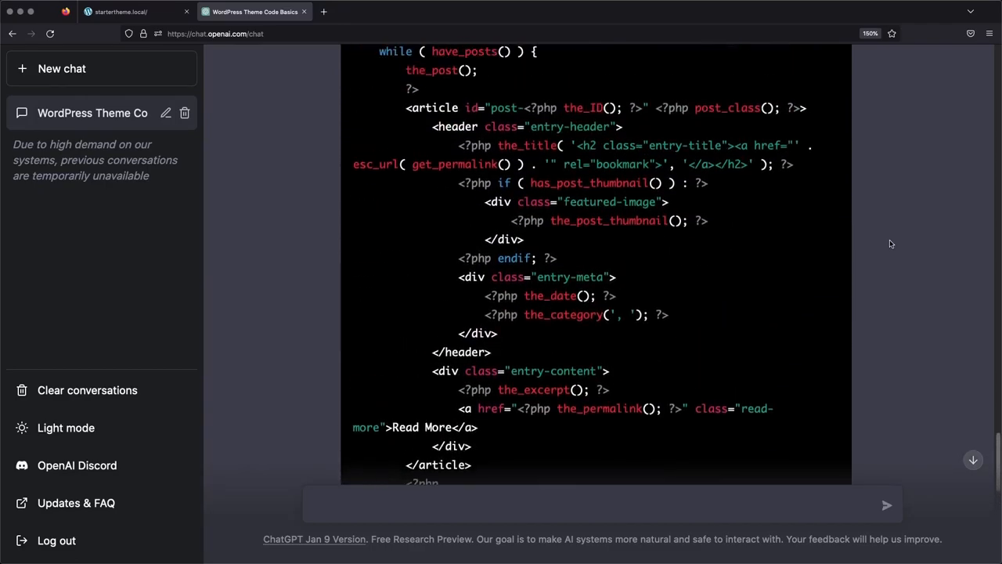
scroll(890, 243, up, 3)
scroll(891, 243, up, 3)
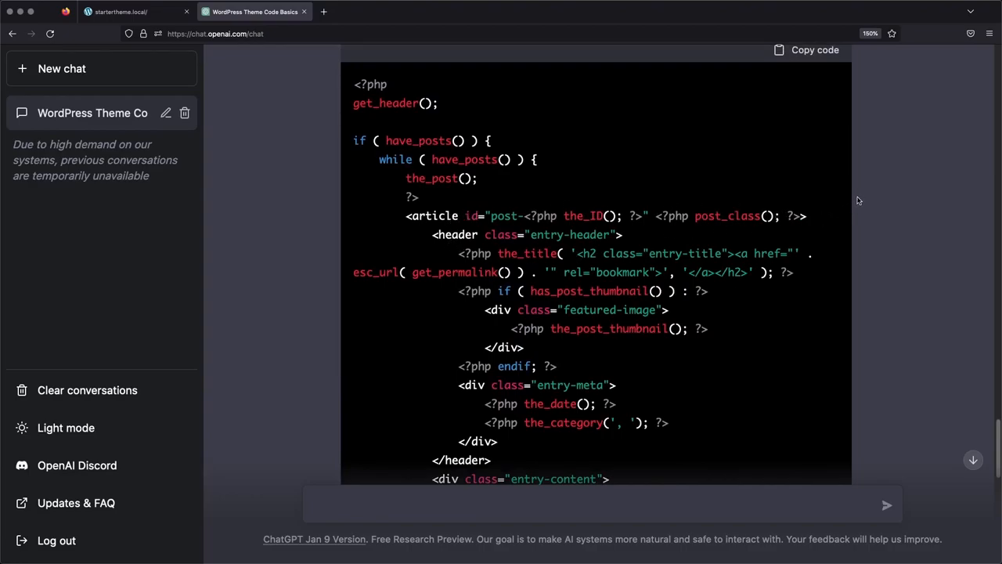
Compare the current index.php loop in the editor with ChatGPT's generated index.php code.
key(super+Tab)
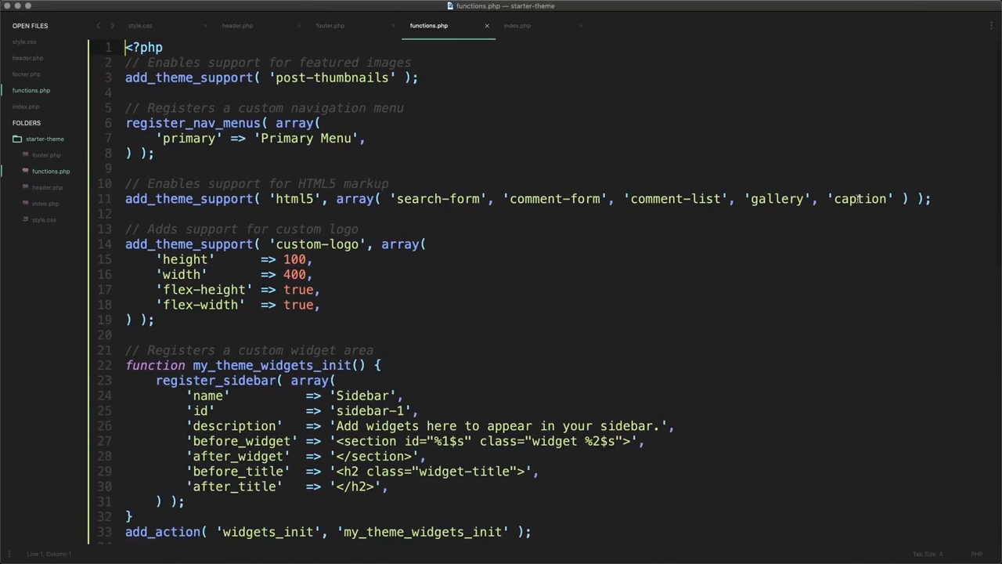
key(ctrl+Tab)
key(ctrl+Tab)
key(ctrl+Tab)
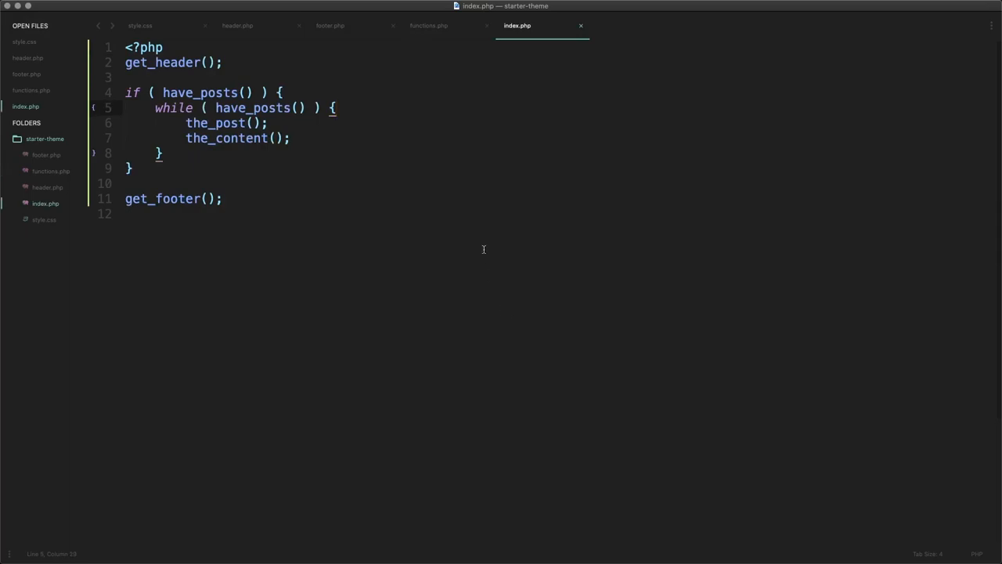
key(super+Tab)
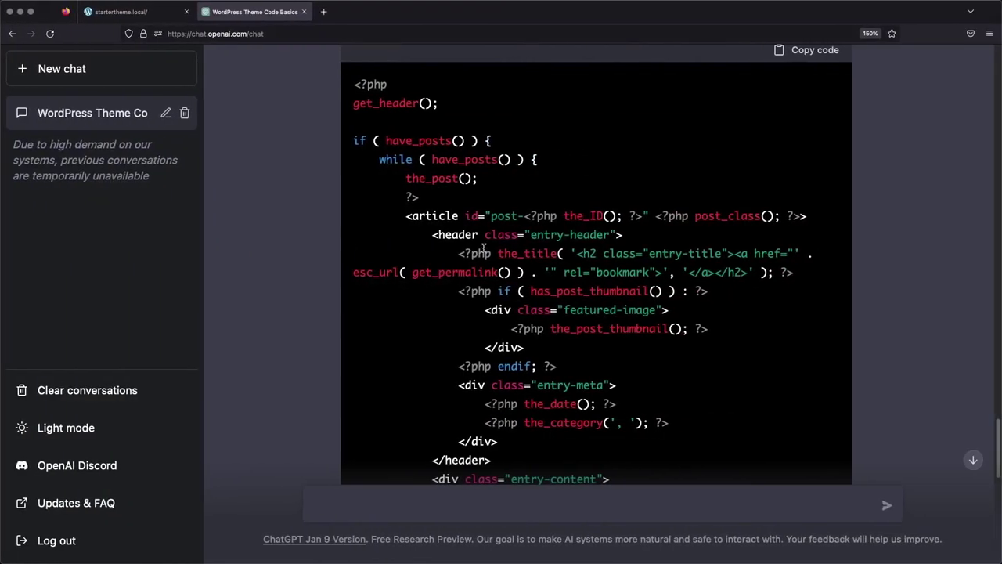
double_click(443, 227)
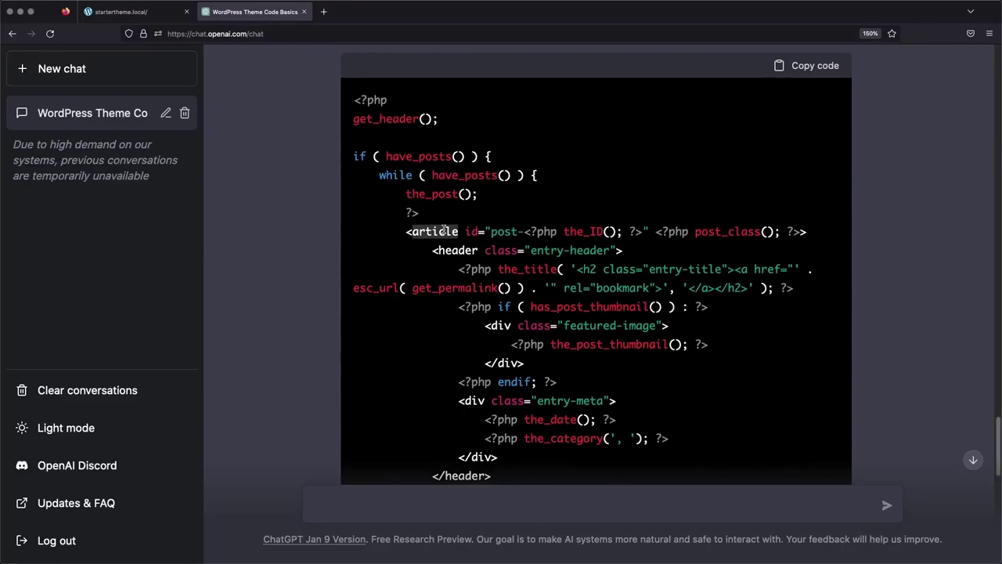
click(528, 218)
scroll(724, 231, down, 1)
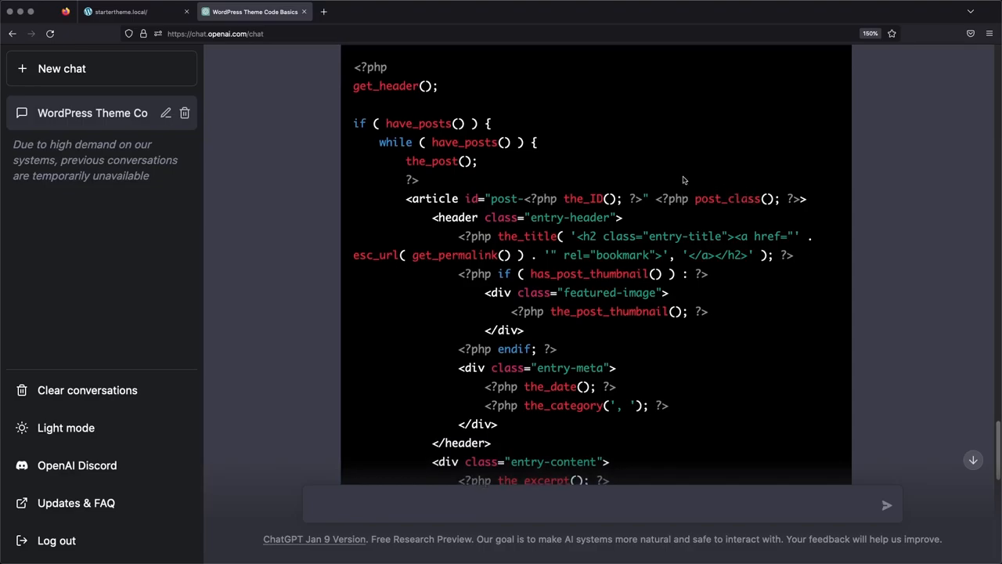
scroll(712, 188, down, 3)
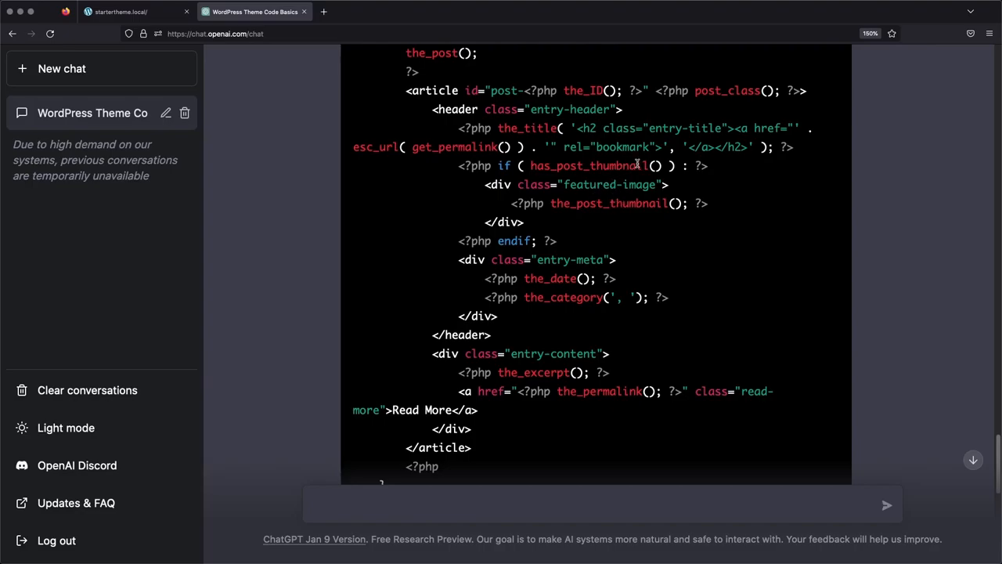
scroll(613, 169, down, 3)
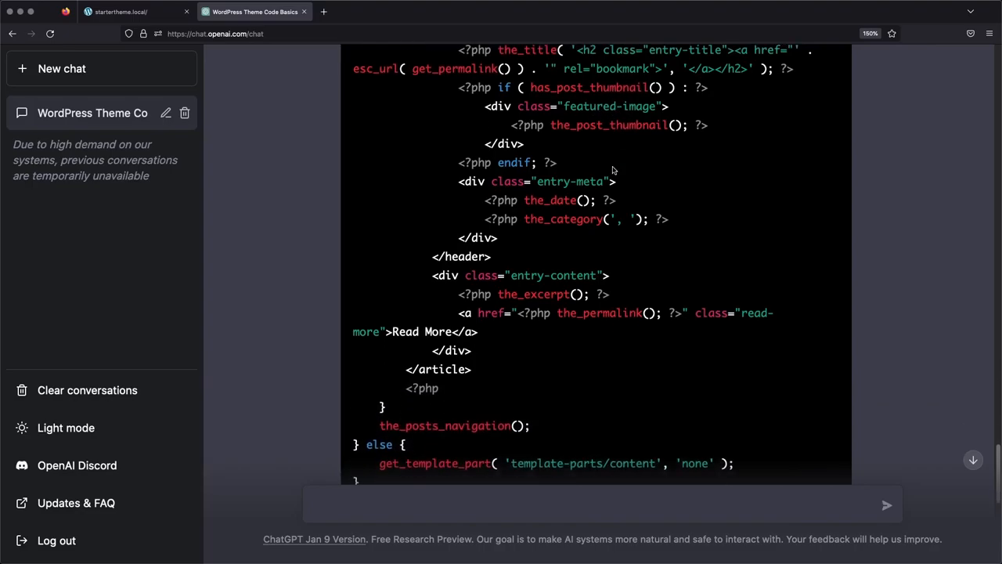
scroll(614, 170, down, 2)
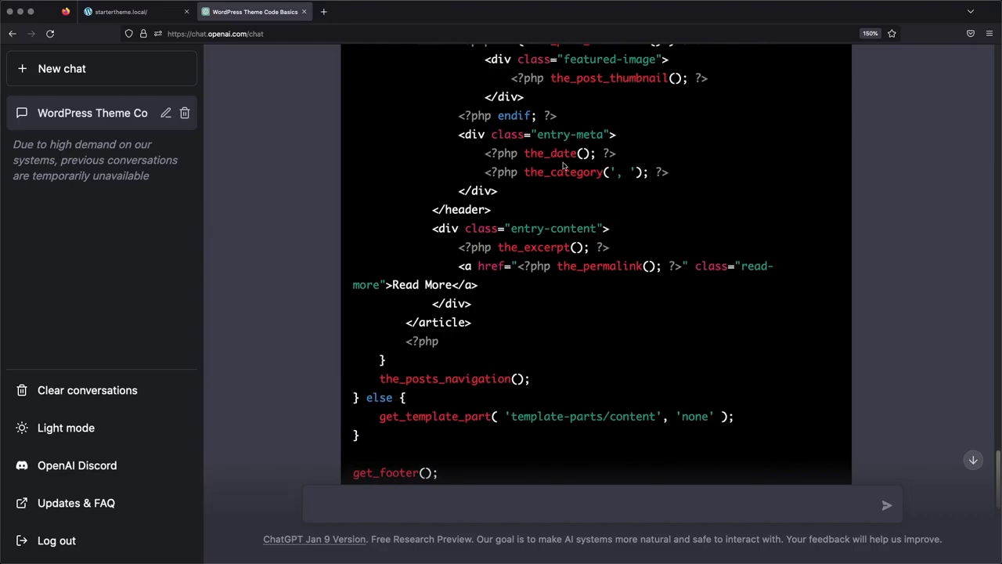
scroll(564, 166, down, 3)
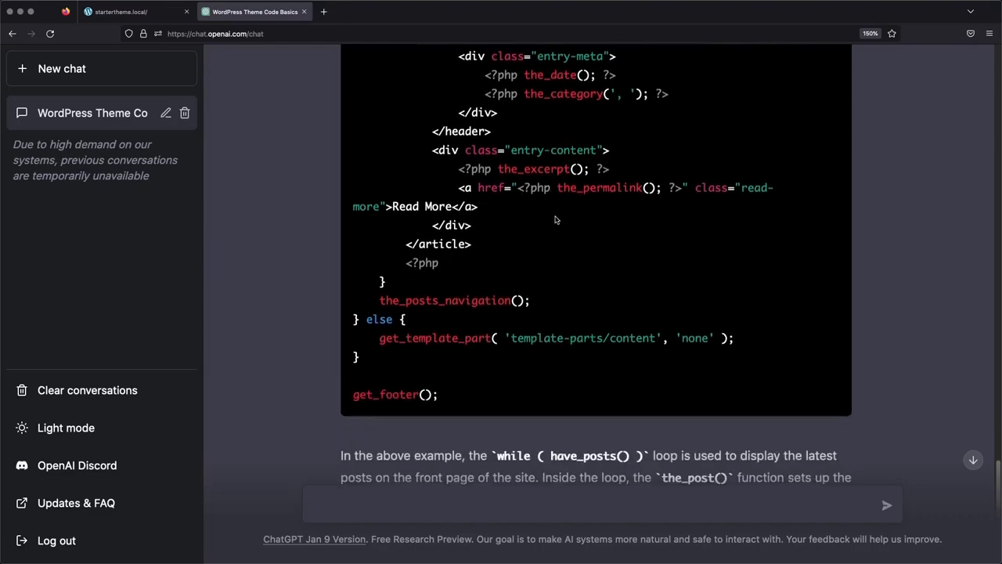
scroll(820, 170, up, 5)
scroll(819, 171, up, 5)
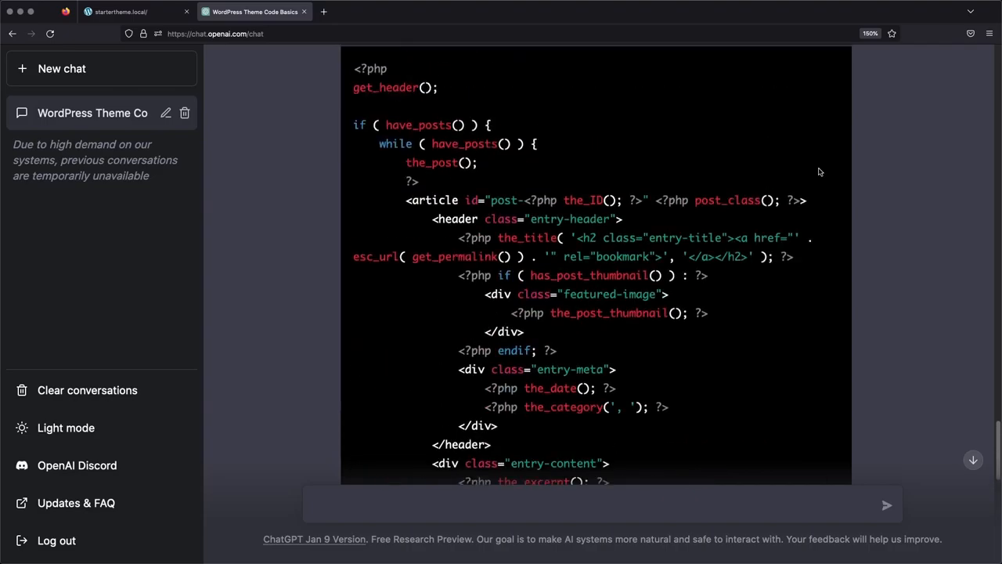
scroll(819, 171, up, 3)
Replace index.php's old loop with ChatGPT's richer code and return to the browser to view the site.
click(822, 112)
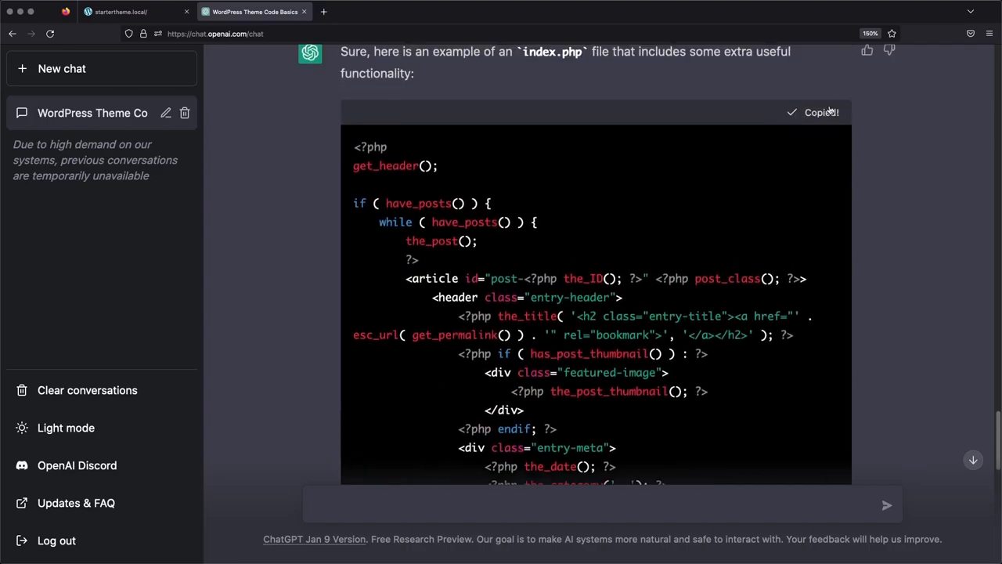
key(super+Tab)
key(super+a)
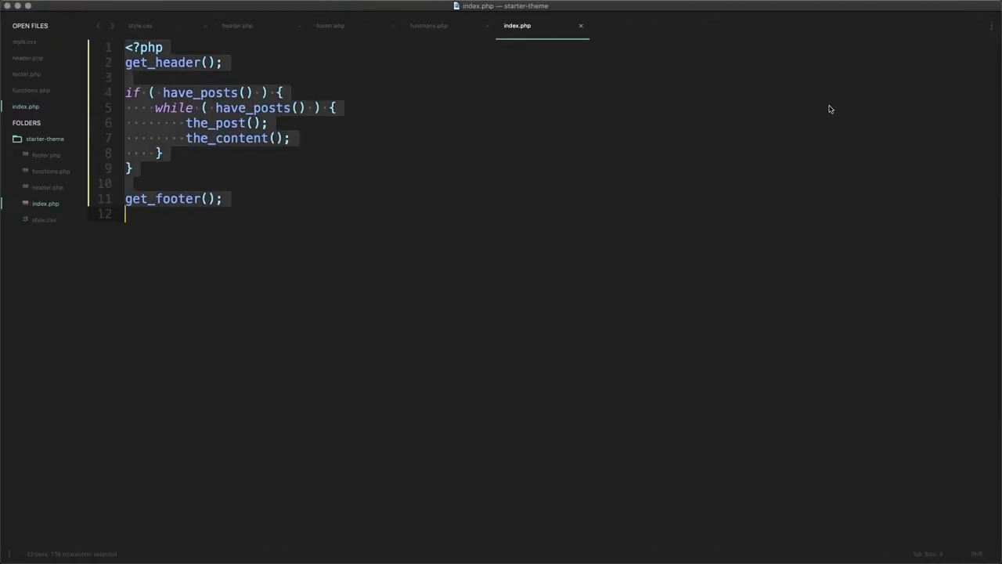
key(super+v)
scroll(470, 235, up, 3)
key(super+Tab)
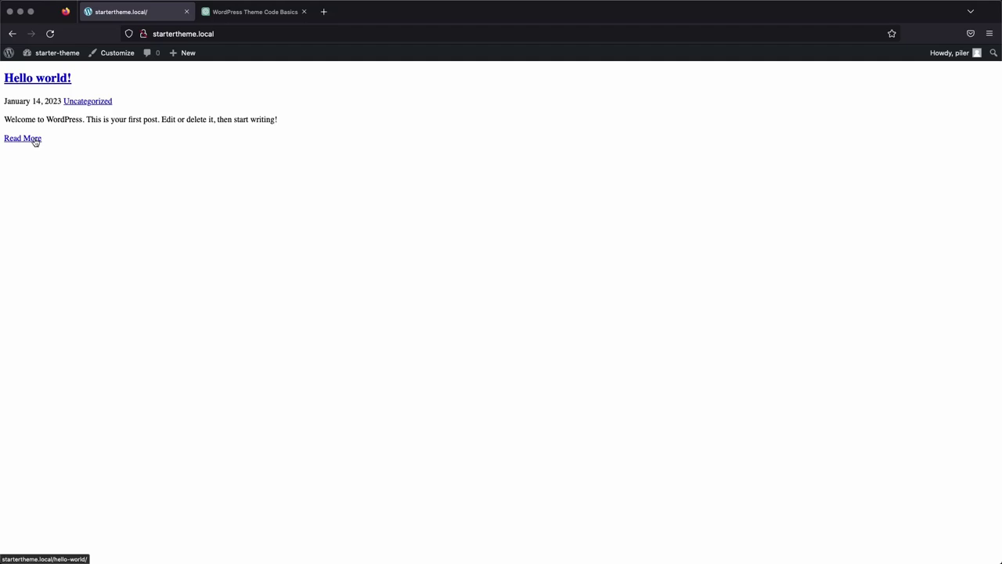
View the Hello world! single post and inspect its hello-world URL in the address bar.
click(35, 140)
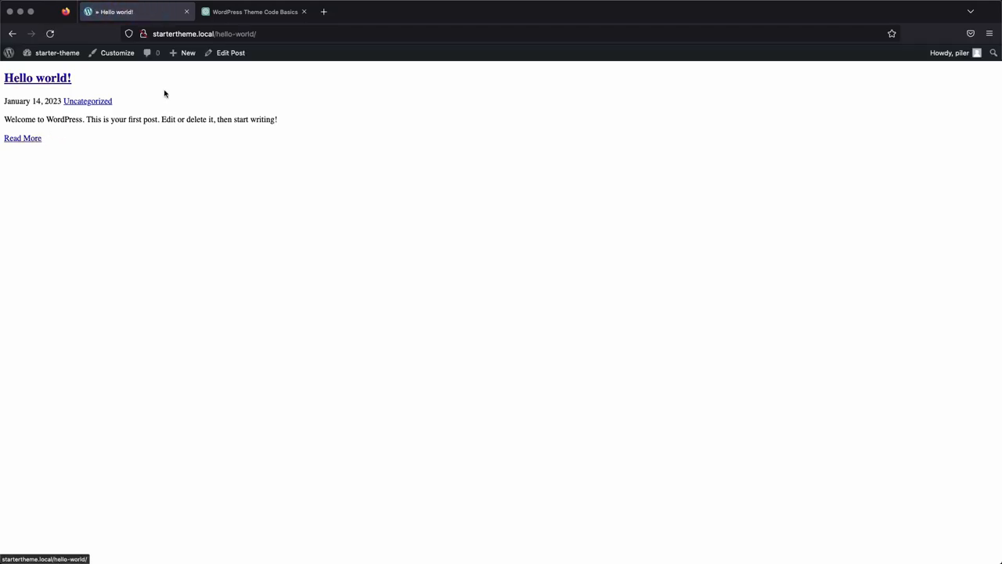
click(247, 34)
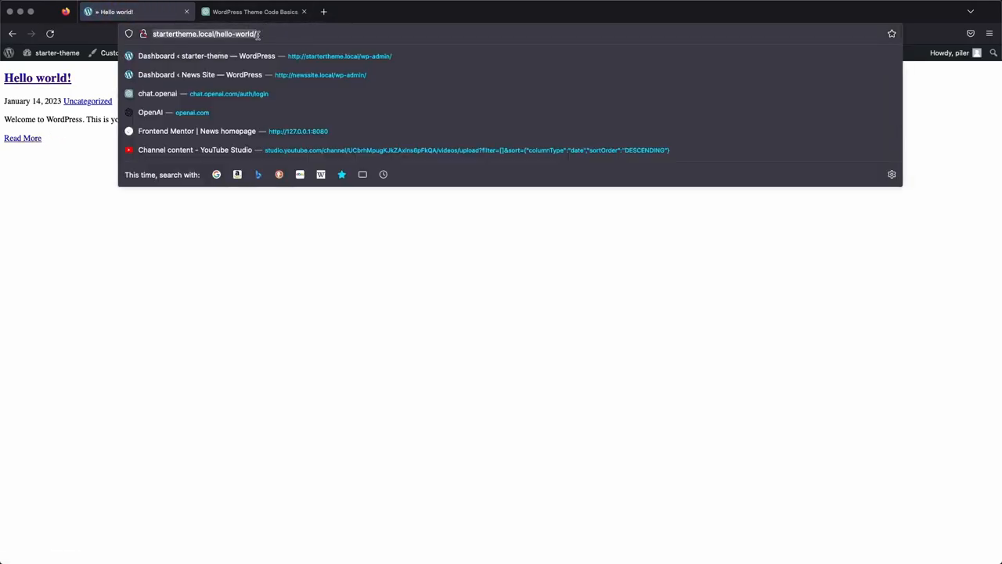
click(258, 34)
drag(257, 34, 212, 41)
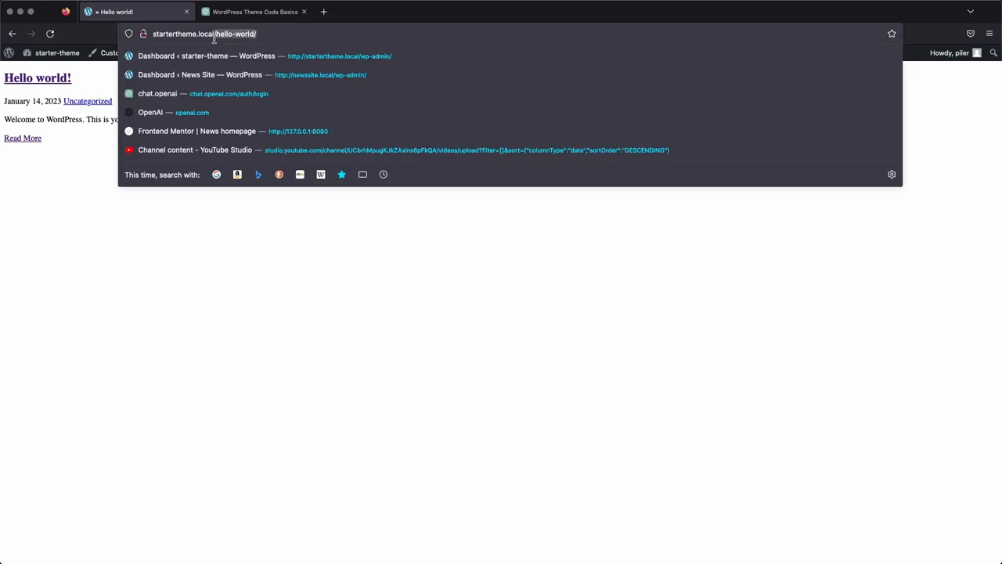
click(86, 131)
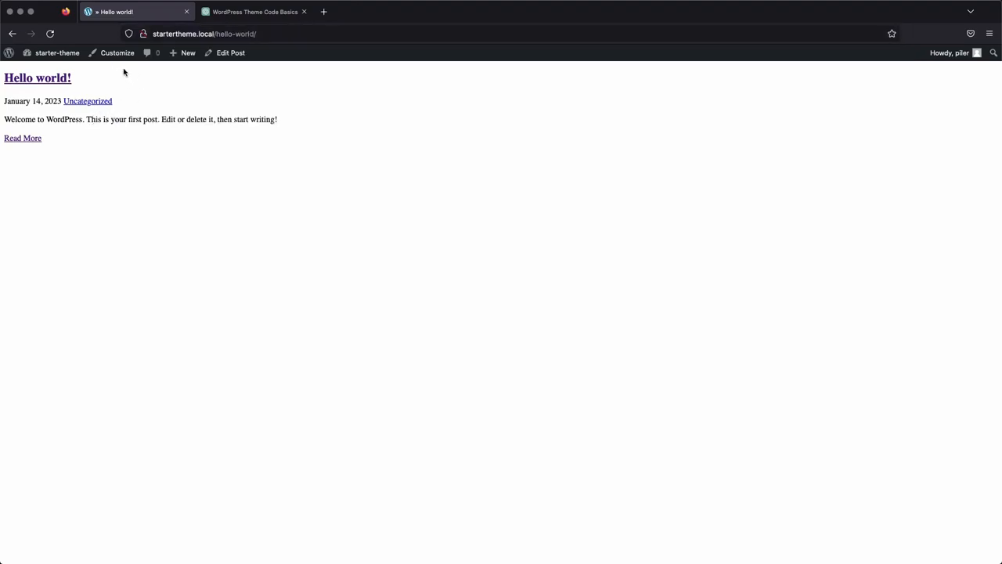
Return to the front page, revisit the post, then switch back to the ChatGPT conversation.
click(12, 34)
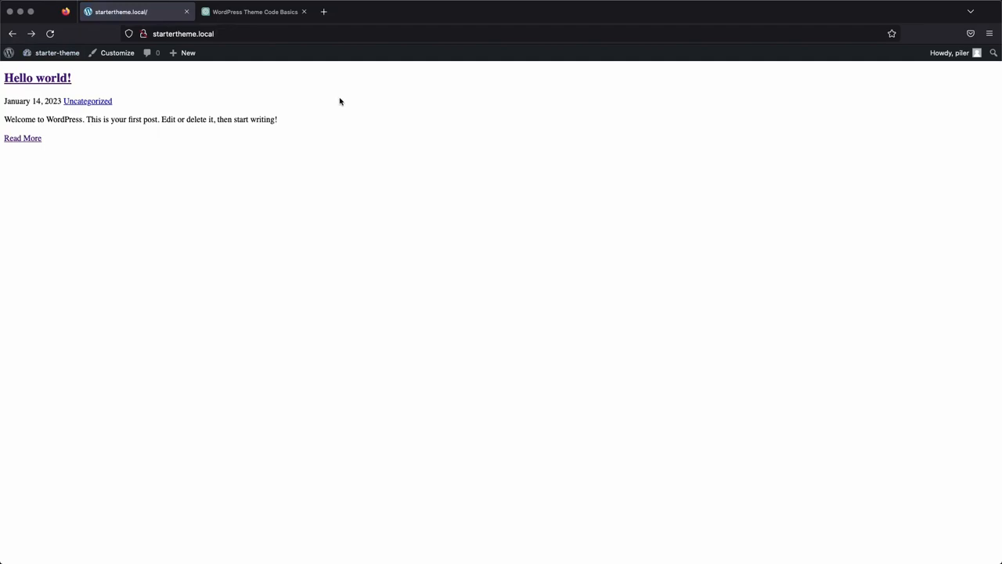
click(58, 78)
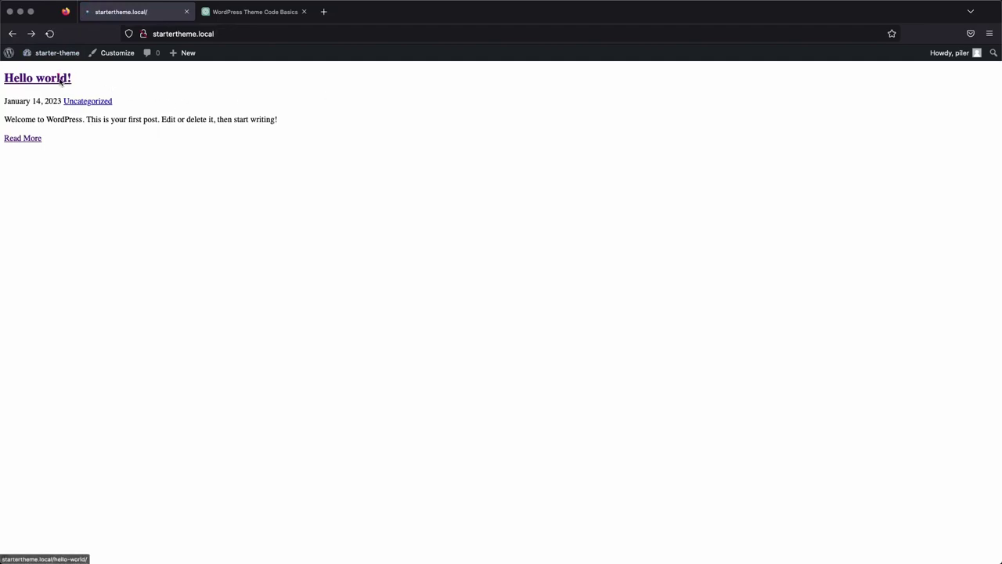
click(11, 34)
click(250, 11)
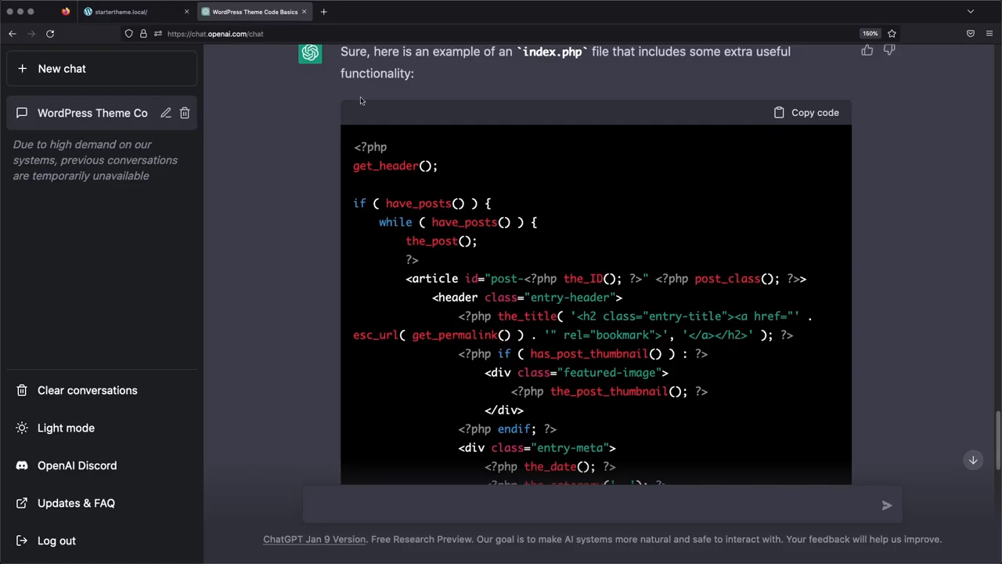
scroll(689, 235, down, 10)
Switch to Sublime Text showing index.php with the richer loop code.
key(super+Tab)
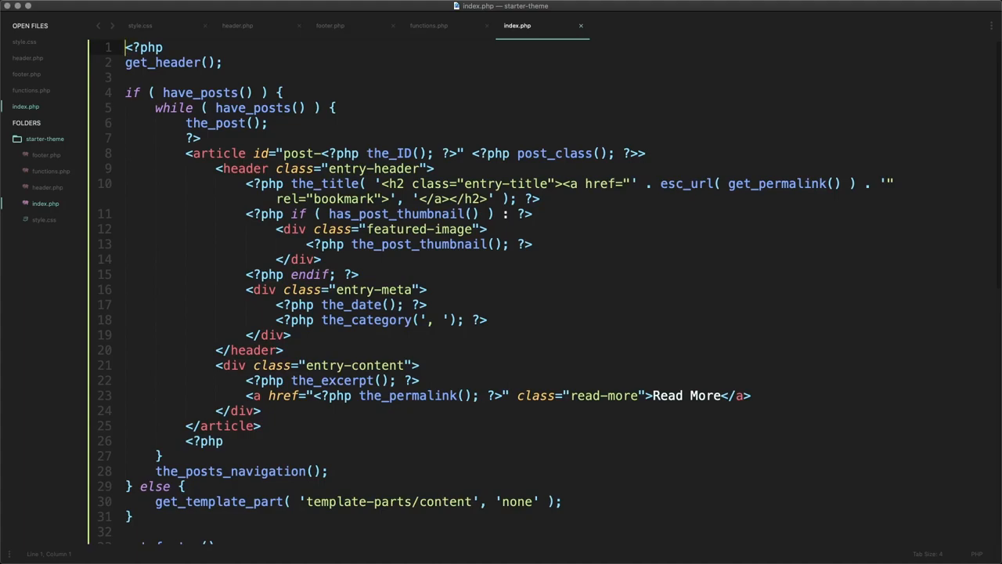